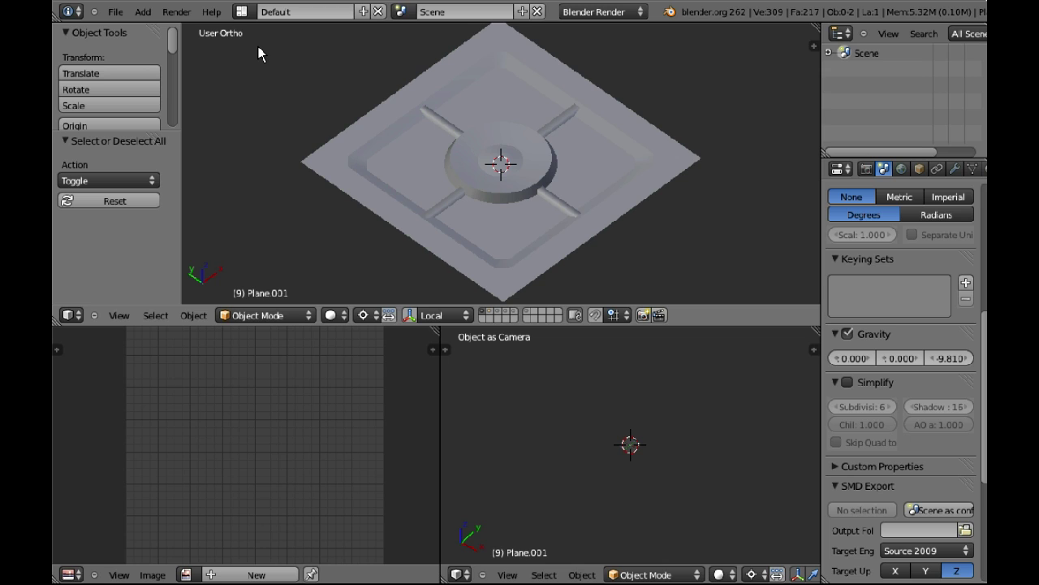
Step: Examine the detailed plate's mesh in Edit Mode, using vertex select mode, around the central disc, spokes and grooved frame
scroll(461, 140, "down", 1)
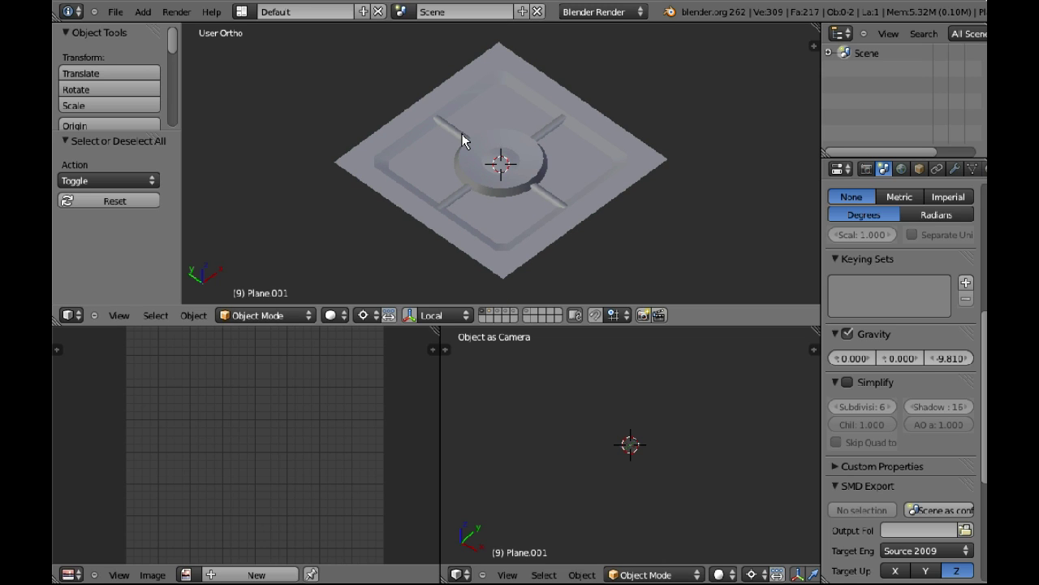
scroll(461, 140, "up", 3)
right_click(543, 163)
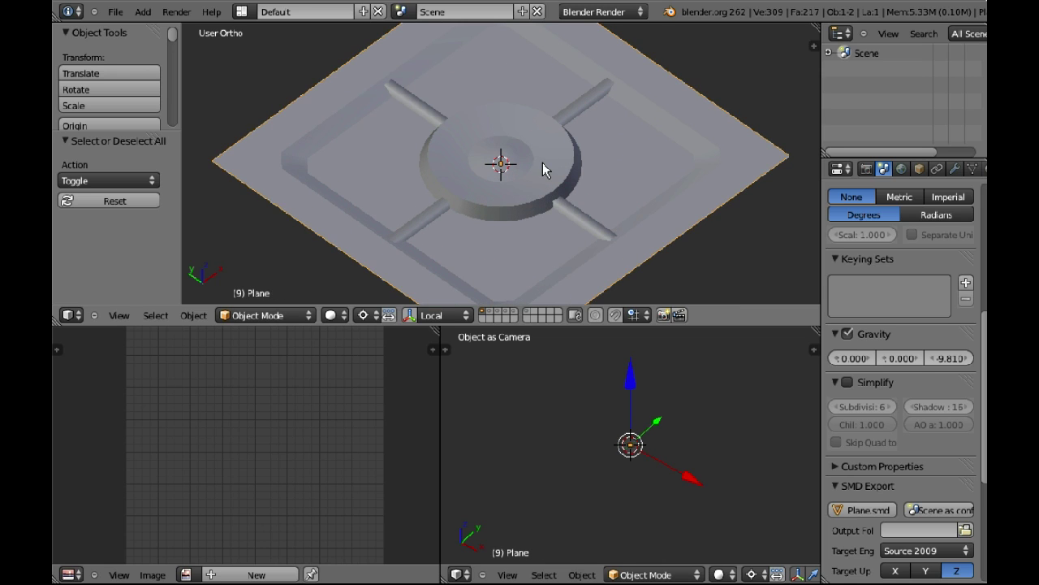
key("Tab")
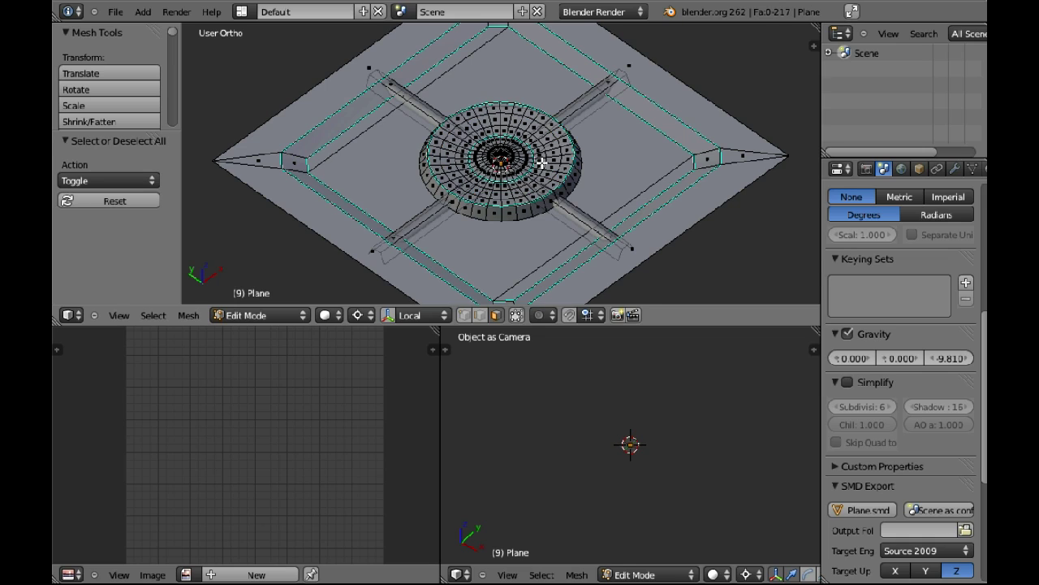
mouse_move(541, 163)
middle_mouse_down()
mouse_move(511, 244)
mouse_move(410, 186)
mouse_move(431, 122)
mouse_move(608, 218)
mouse_move(529, 174)
middle_mouse_up()
left_click(464, 315)
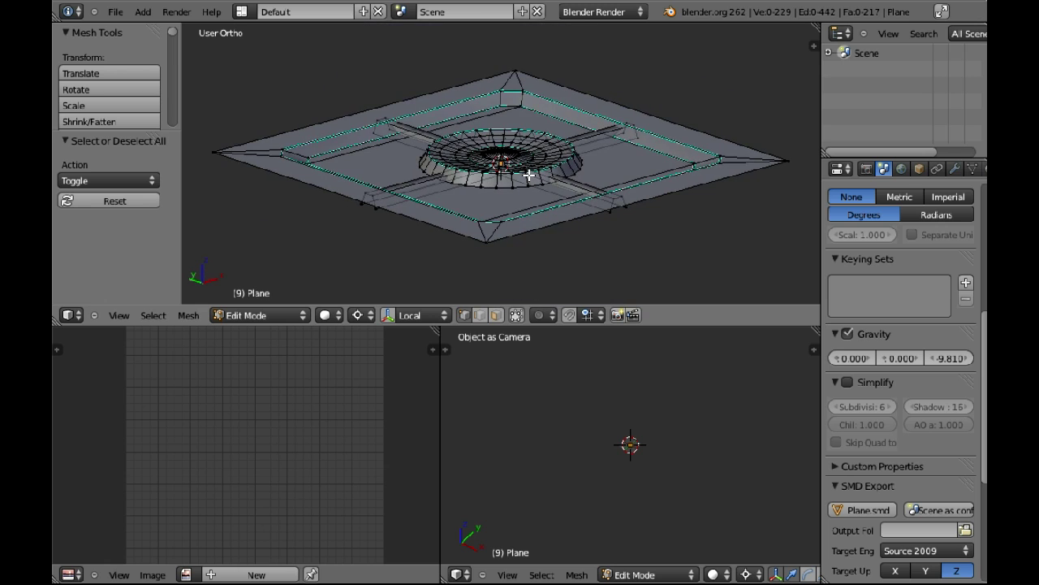
key("a")
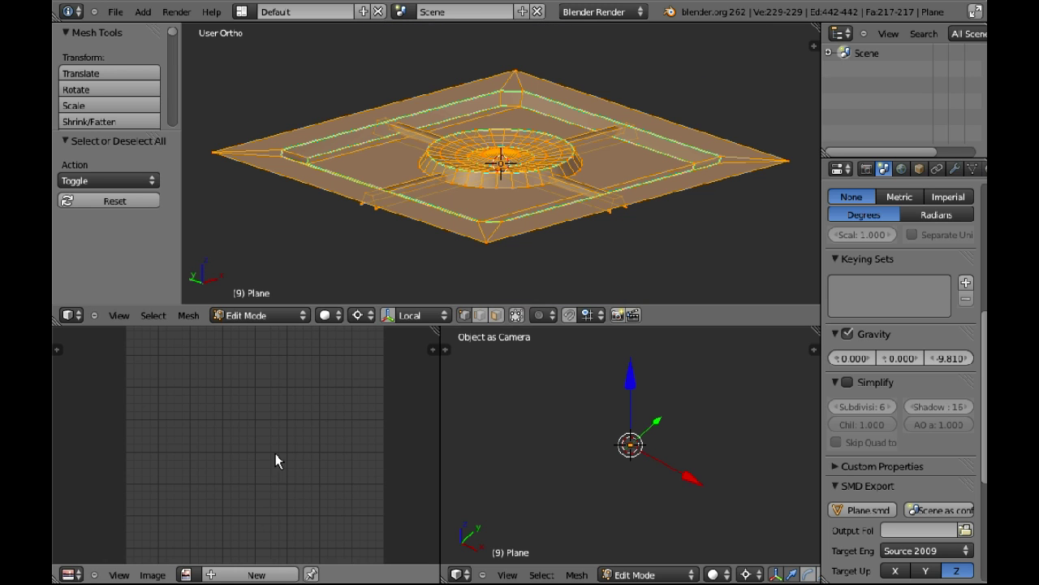
scroll(272, 423, "down", 3)
mouse_move(443, 248)
middle_mouse_down()
mouse_move(455, 234)
mouse_move(441, 241)
middle_mouse_up()
key("a")
middle_click_drag(575, 205, 506, 211)
scroll(506, 210, "up", 4)
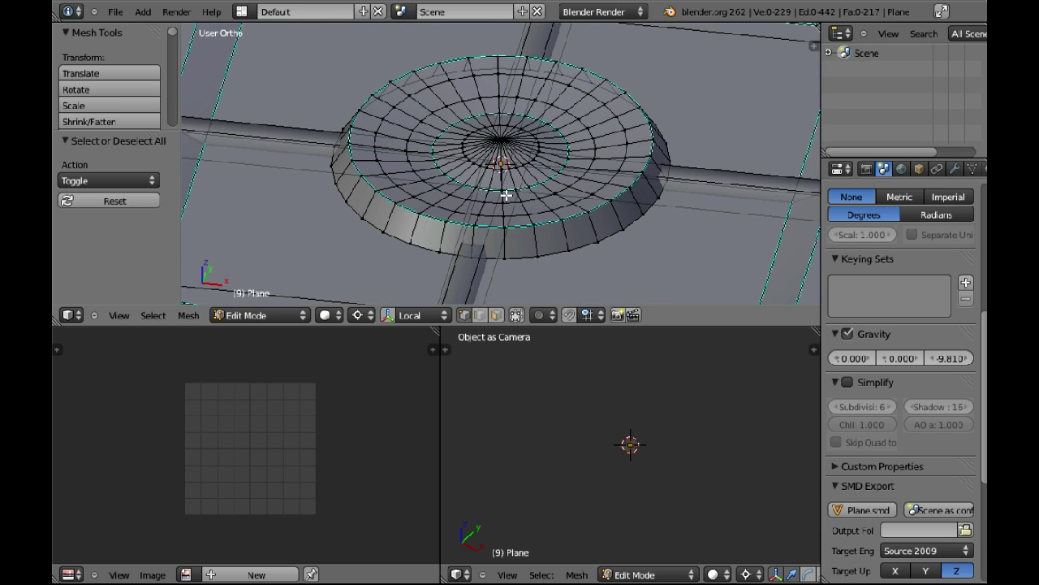
scroll(506, 195, "down", 2)
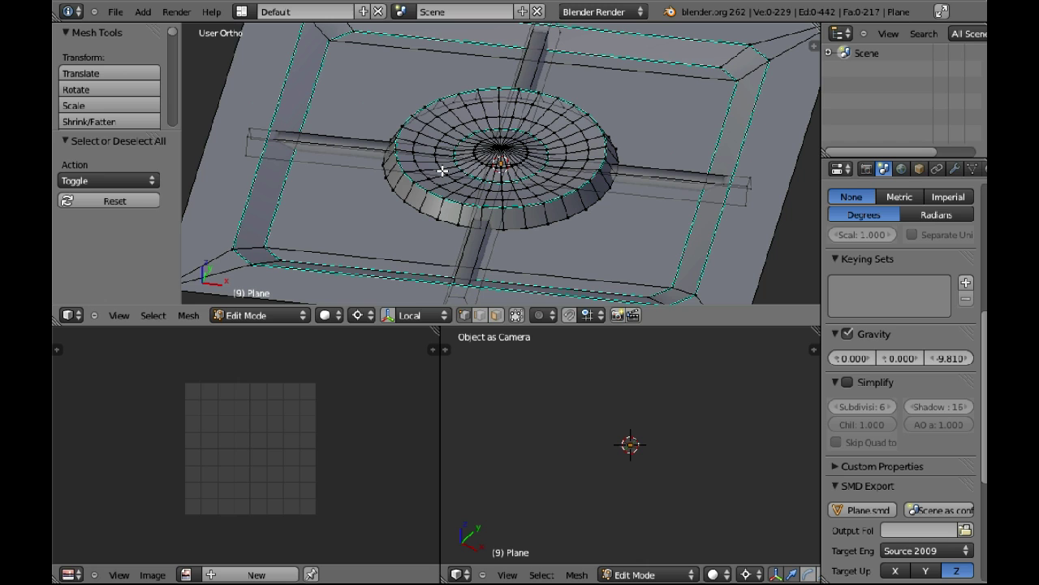
scroll(551, 141, "down", 2)
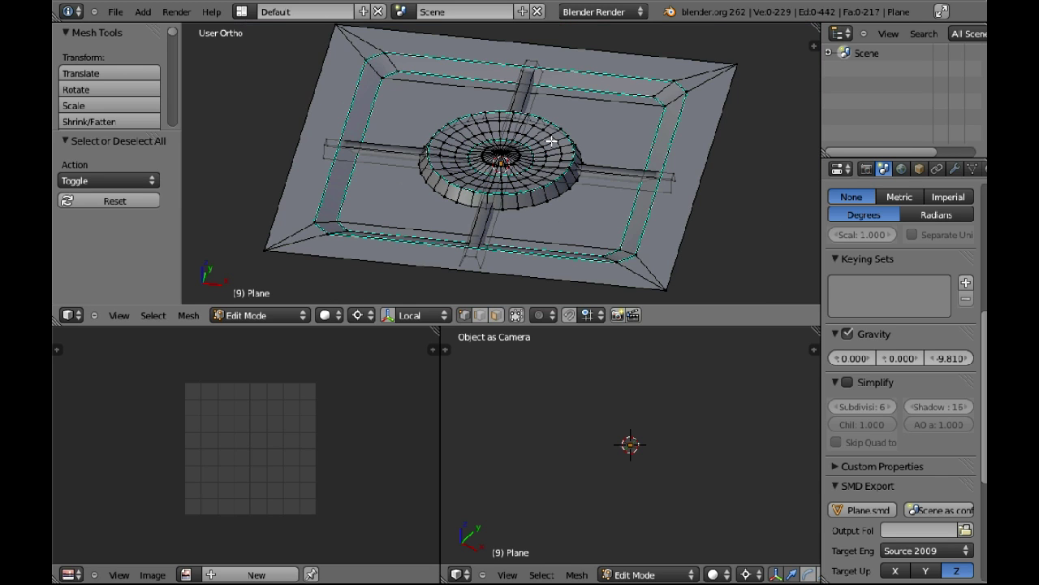
middle_click_drag(551, 140, 442, 153)
Step: Switch to layer 2 and open the flat single-face plane in Edit Mode
key("Tab")
key("2")
right_click(558, 153)
key("Tab")
Step: Try converting the flat plane's quad to triangles, undo the conversion and return to Object Mode
key("ctrl+t")
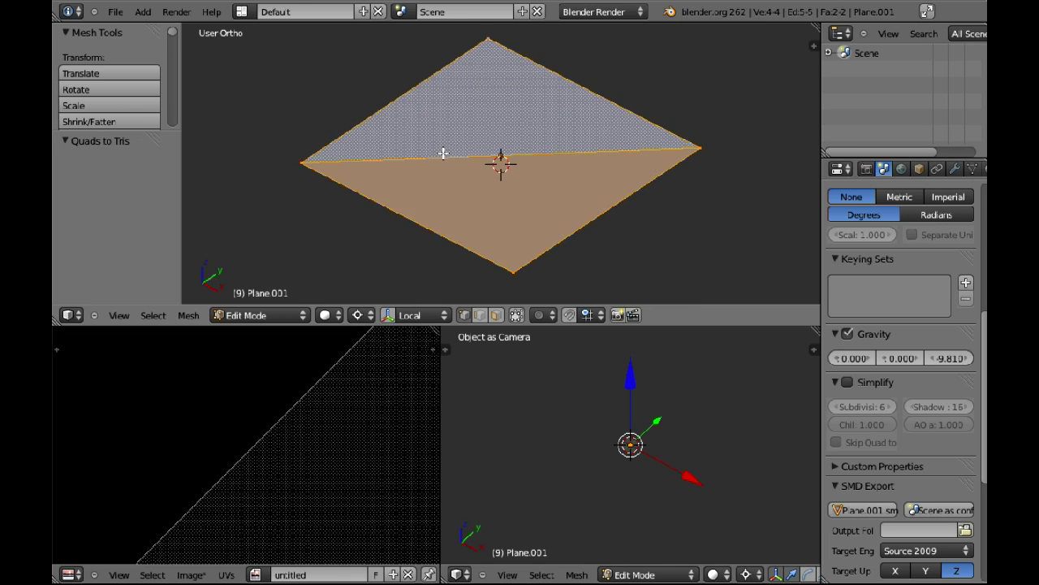
key("ctrl+z")
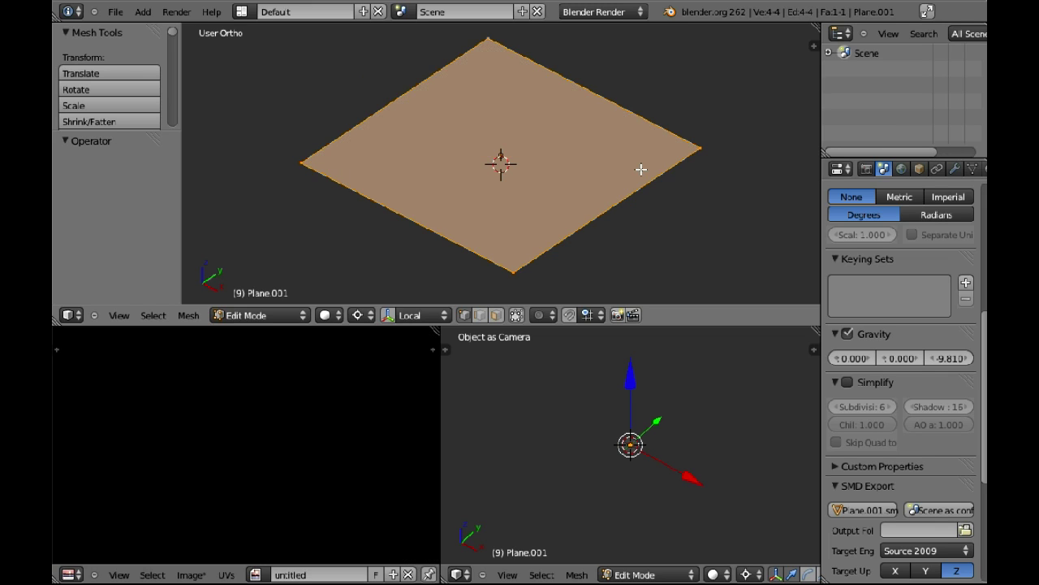
middle_click_drag(641, 170, 707, 156)
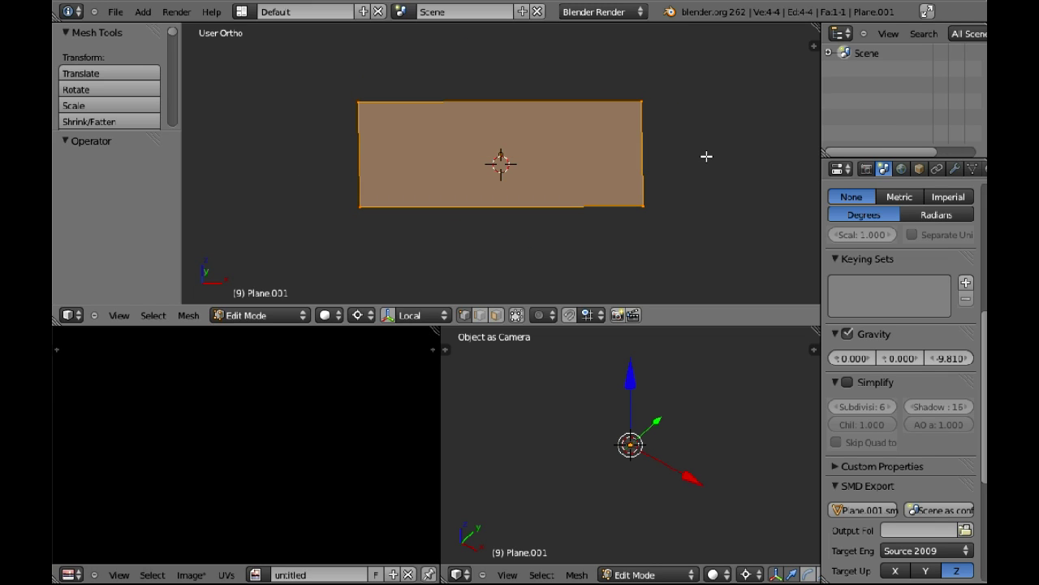
key("Tab")
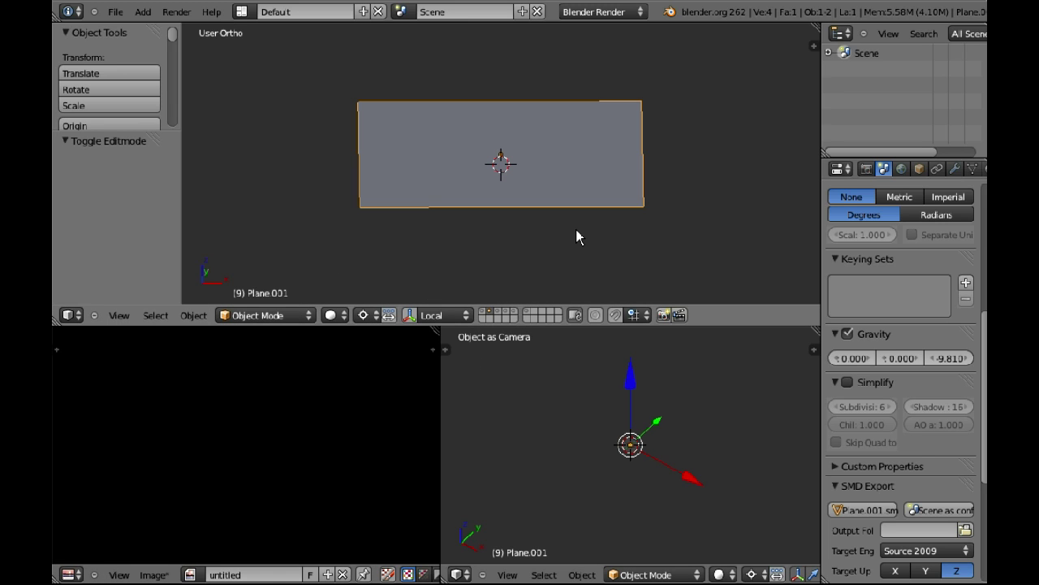
Step: Unwrap the flat plane's UVs in Edit Mode with the standard Unwrap method
key("Tab")
key("u")
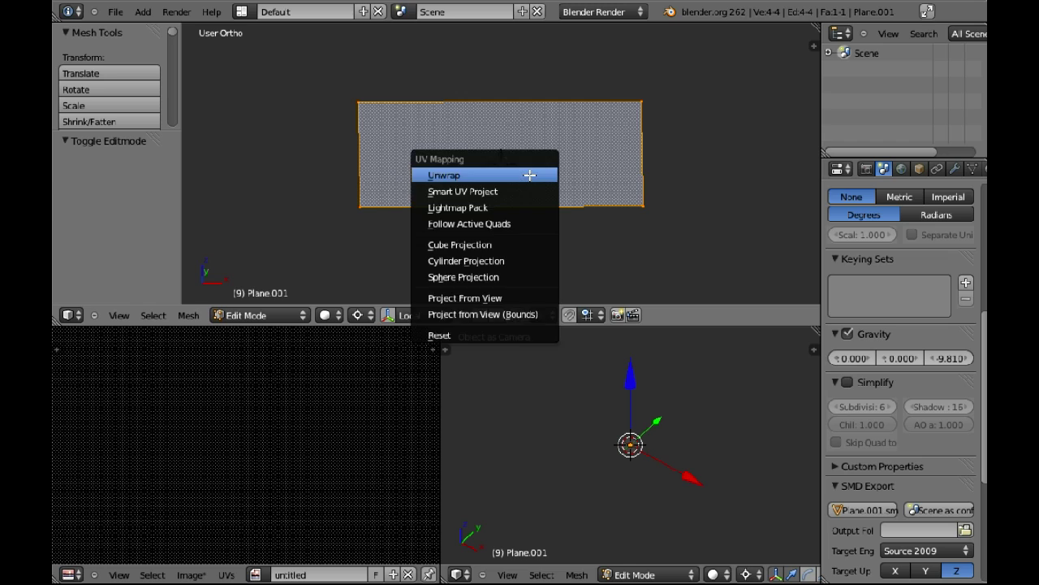
left_click(528, 172)
scroll(359, 382, "down", 4)
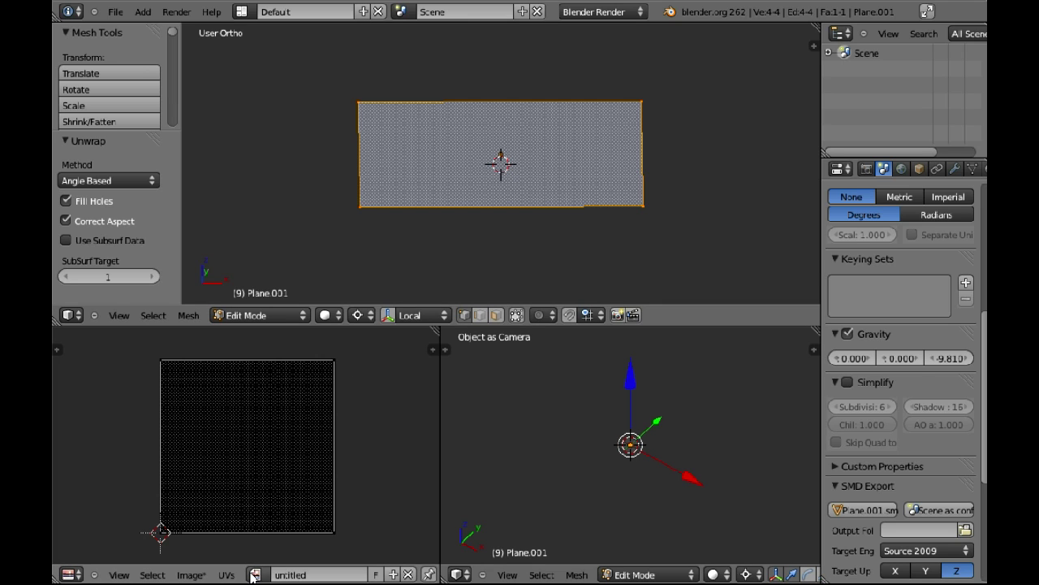
left_click(254, 575)
left_click(284, 406)
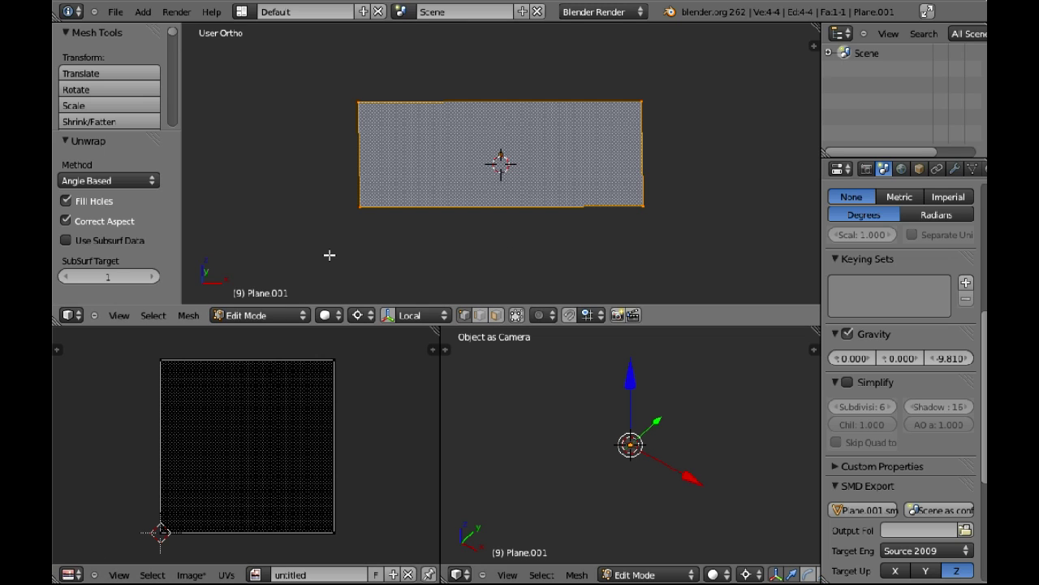
Step: Return to Object Mode, show layer 1 together with layer 2, and select the detailed plate plus the flat plane as the active object
key("Tab")
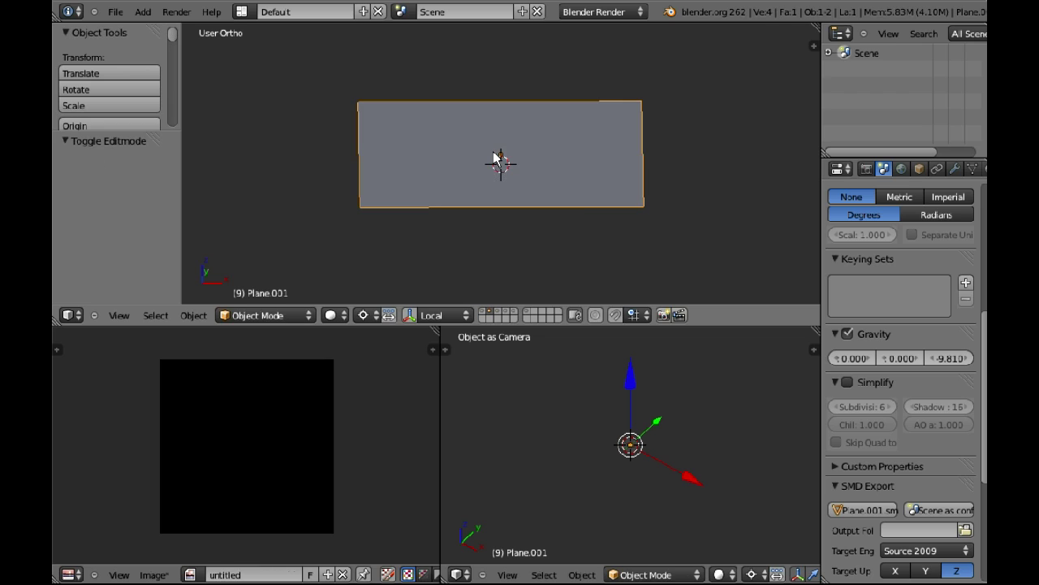
key("shift+1")
right_click(436, 211)
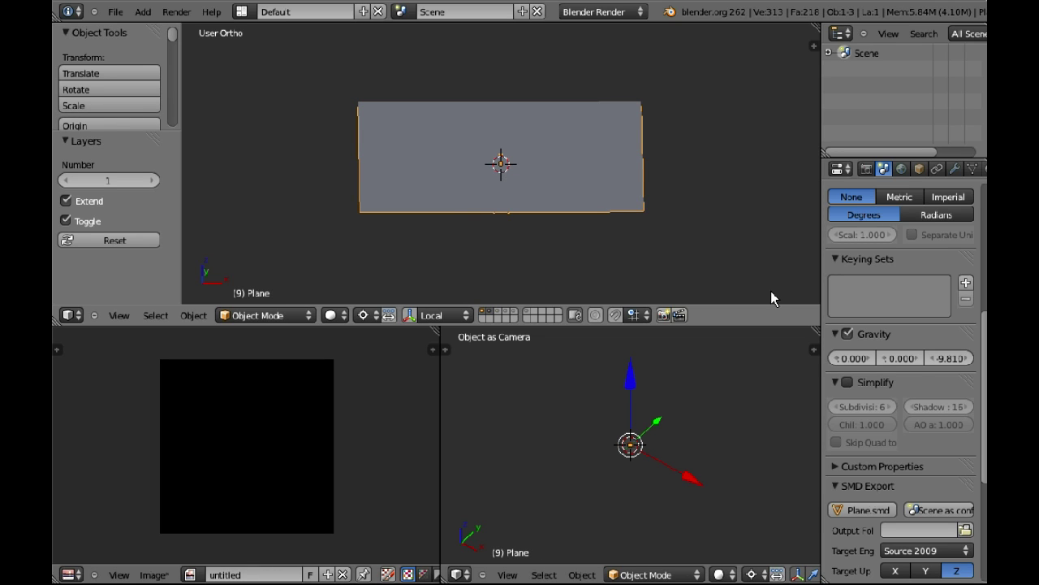
key("shift+d")
right_click(738, 198)
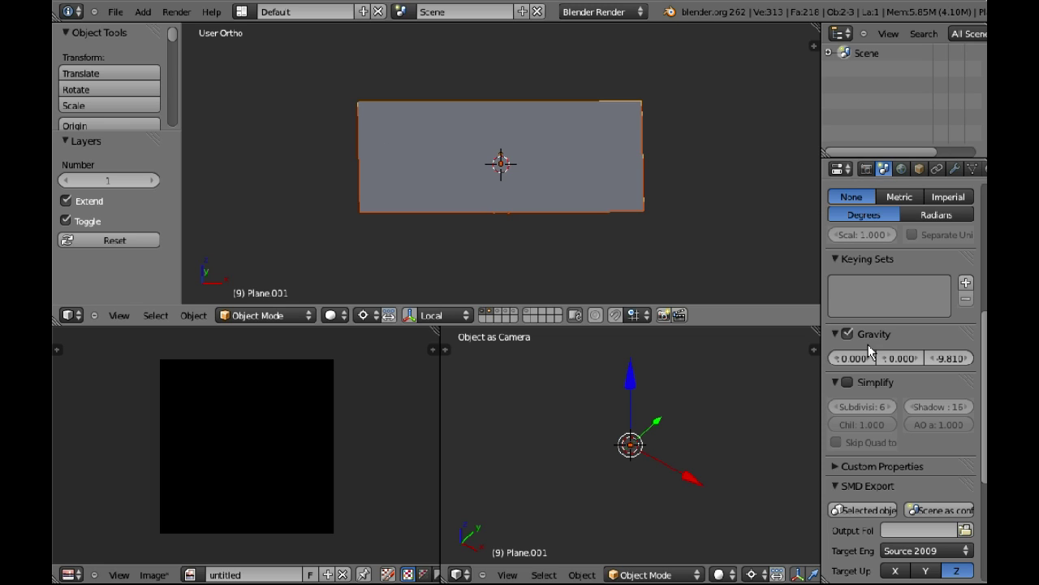
Step: Set the render bake mode to Normals, keeping Tangent as the normal space
left_click(866, 170)
scroll(887, 347, "down", 5)
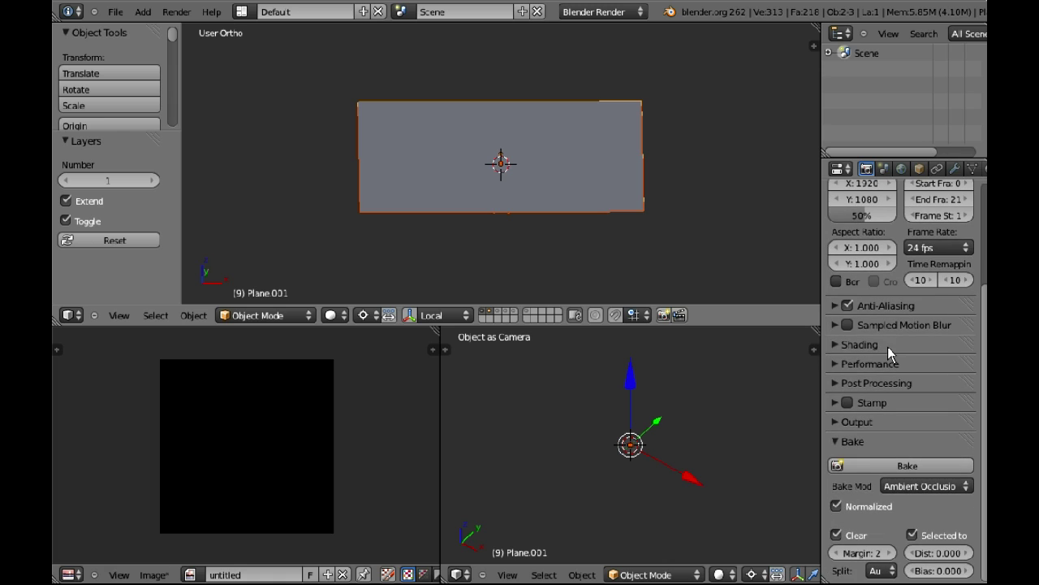
left_click(907, 491)
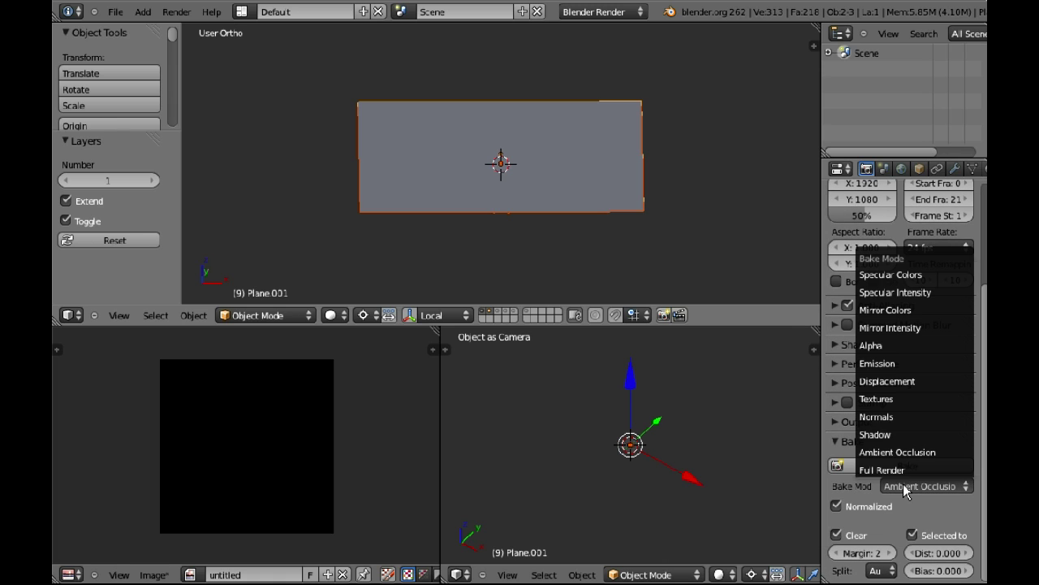
left_click(879, 418)
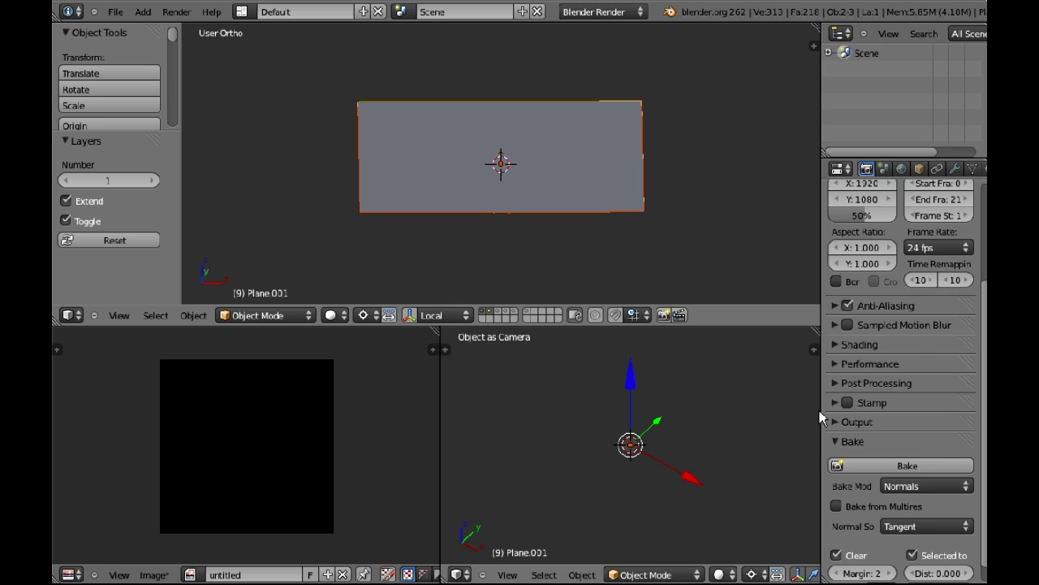
left_click_drag(821, 410, 744, 411)
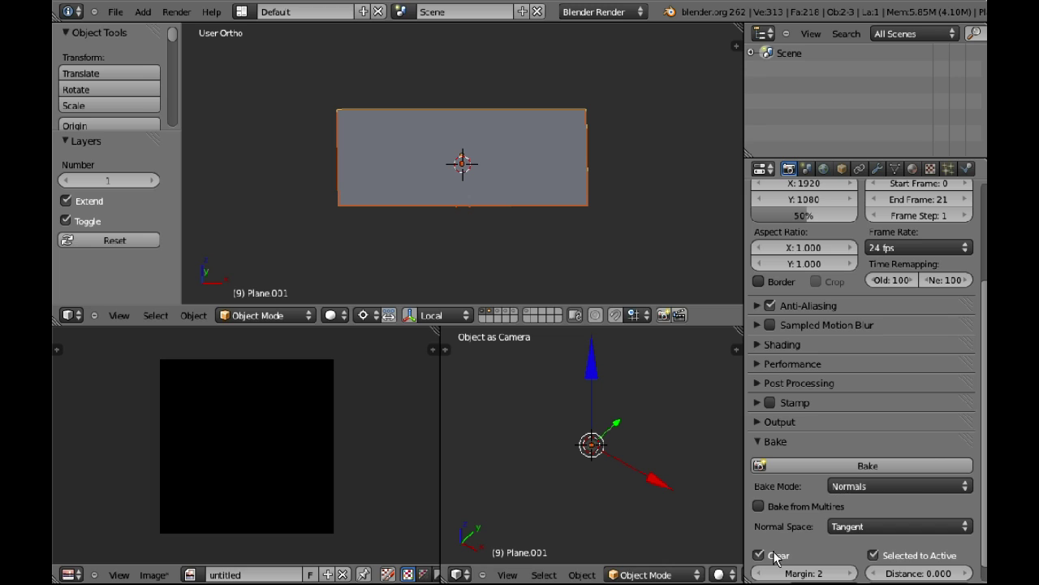
left_click(844, 526)
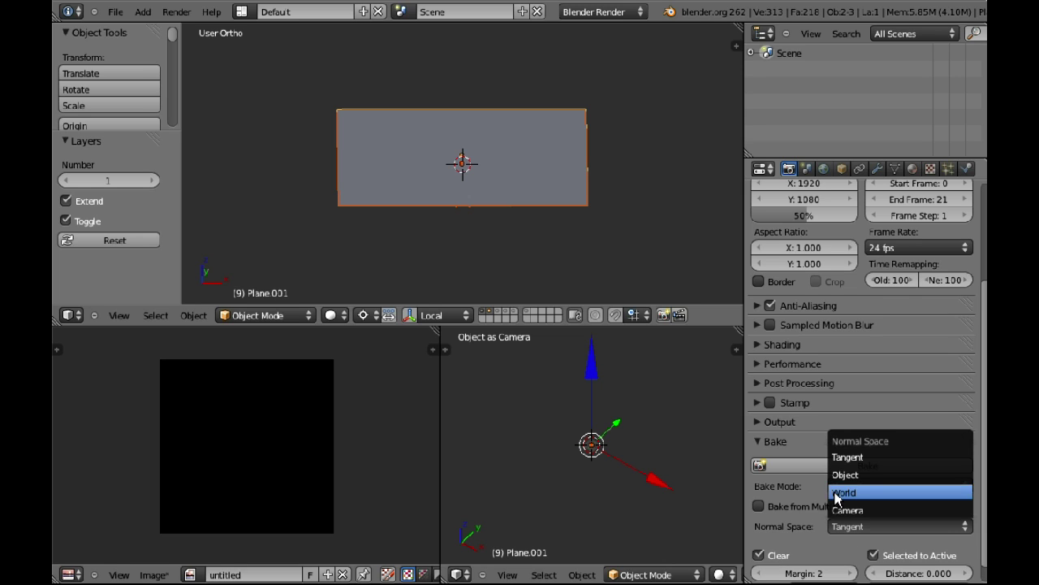
left_click(832, 529)
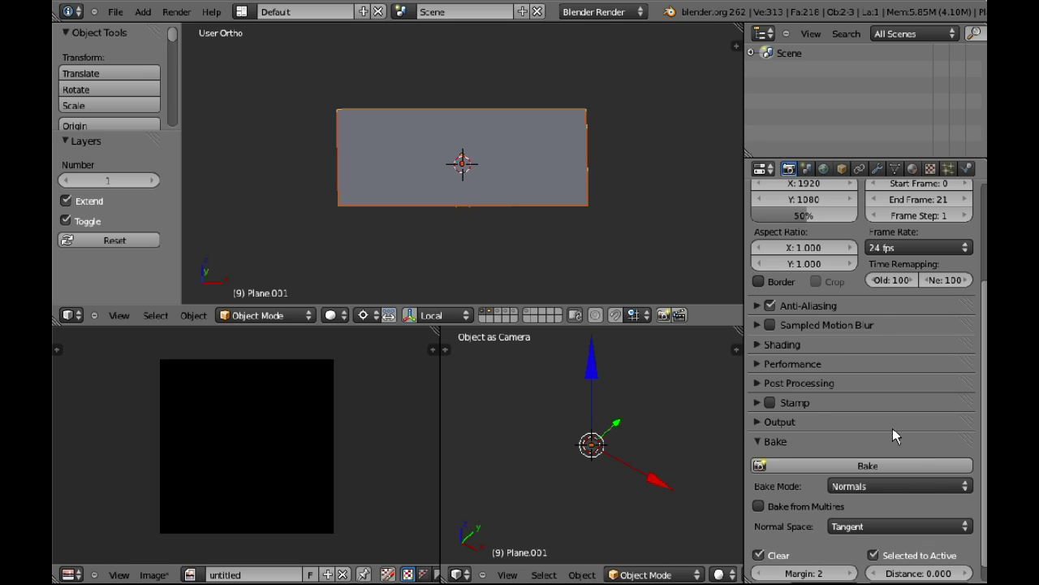
Step: Turn off Selected to Active and bake the normals with only the flat plane selected
left_click(873, 554)
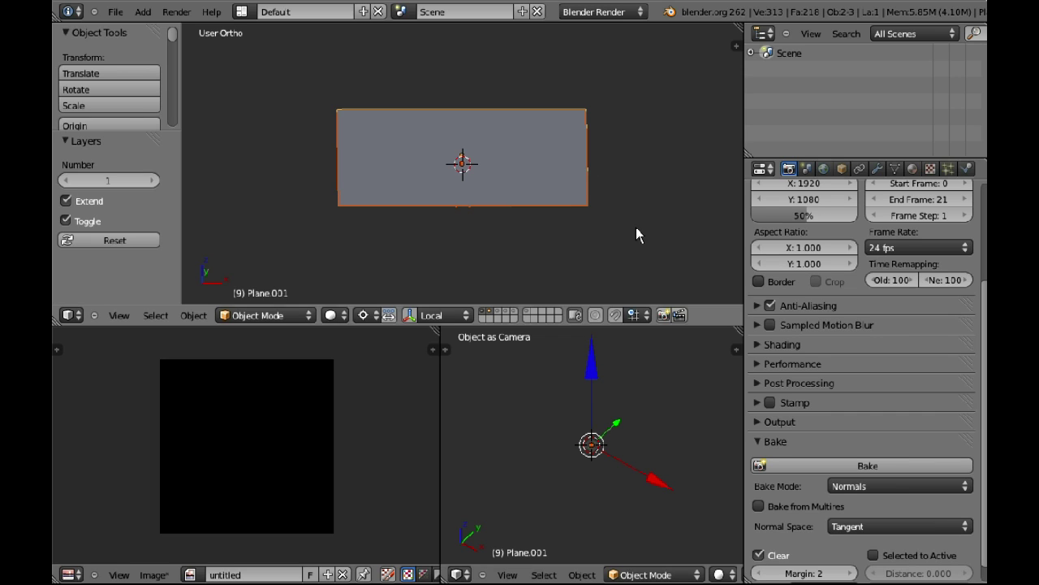
right_click(503, 123)
right_click(504, 124)
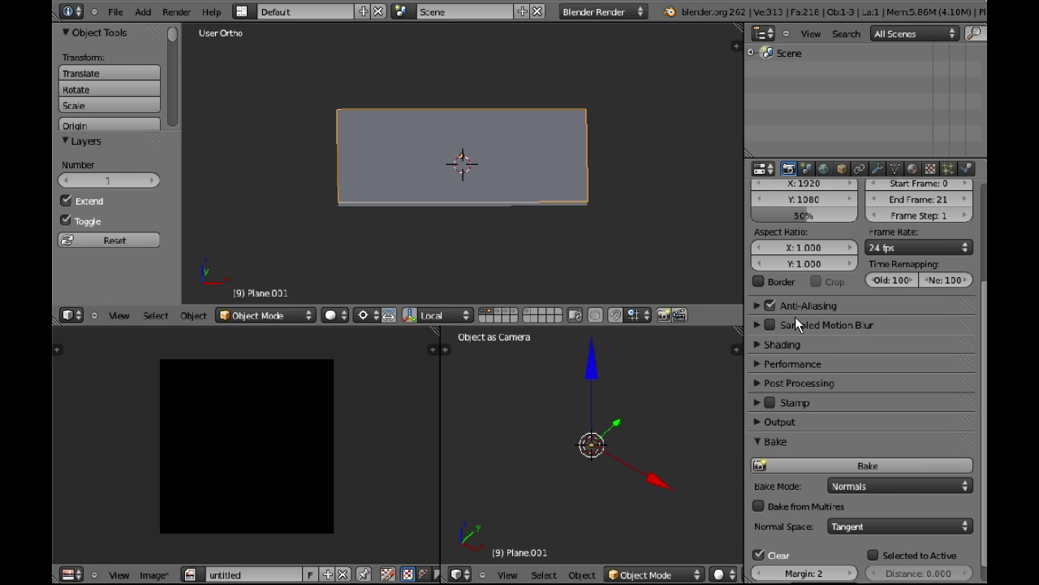
left_click(909, 465)
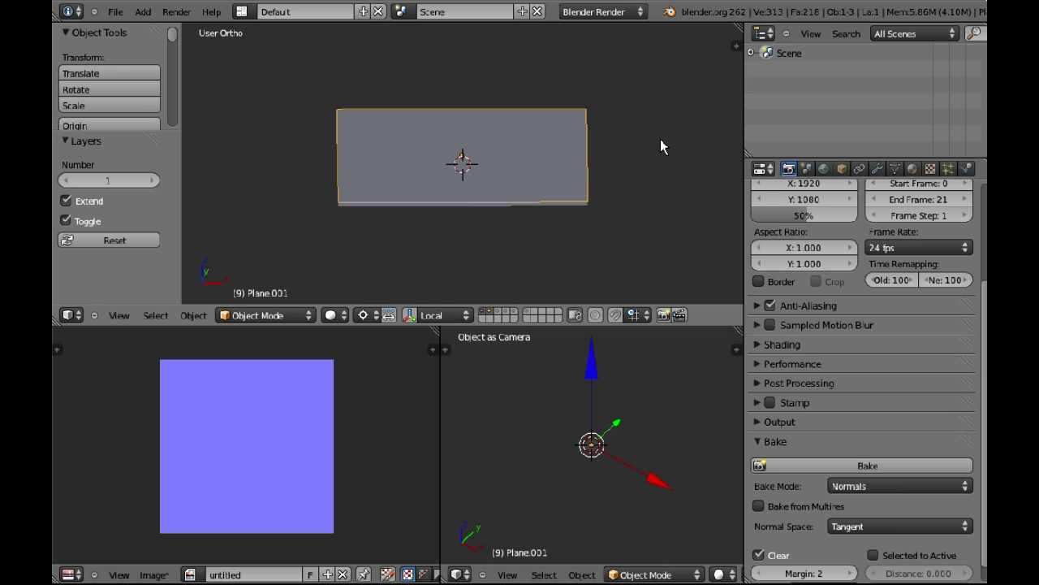
Step: Select the detailed plate and then the flat plane, turn on Selected to Active, and bake the normal map
right_click(479, 201)
right_click(478, 202, "shift")
left_click(873, 554)
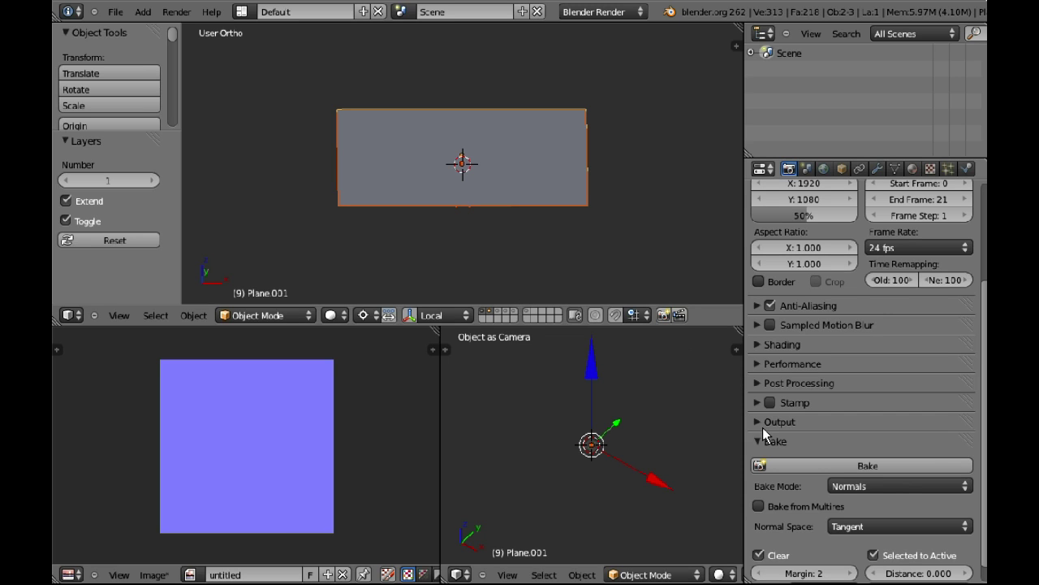
left_click(869, 467)
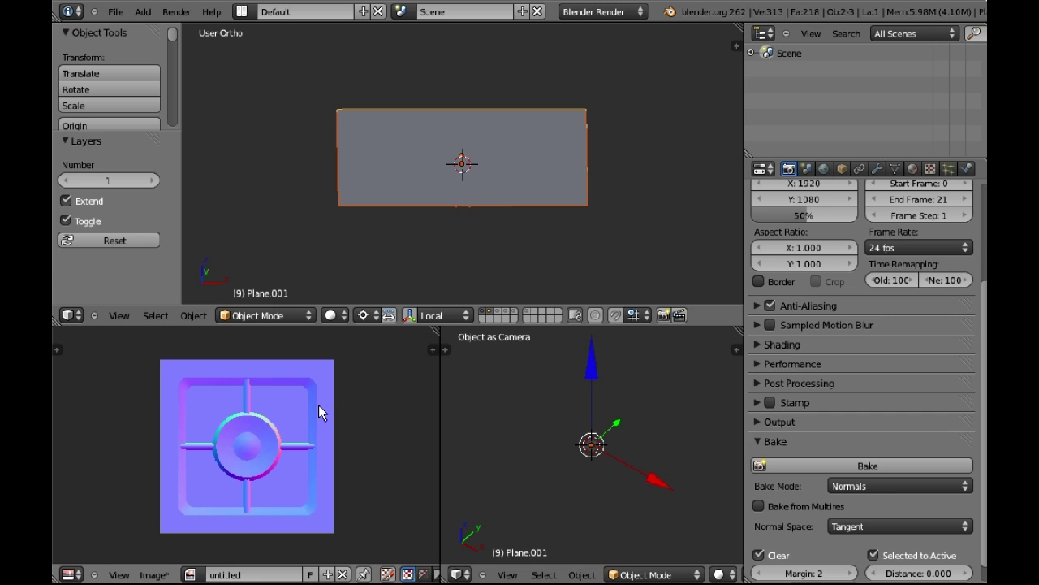
key("ctrl+Up")
key("Home")
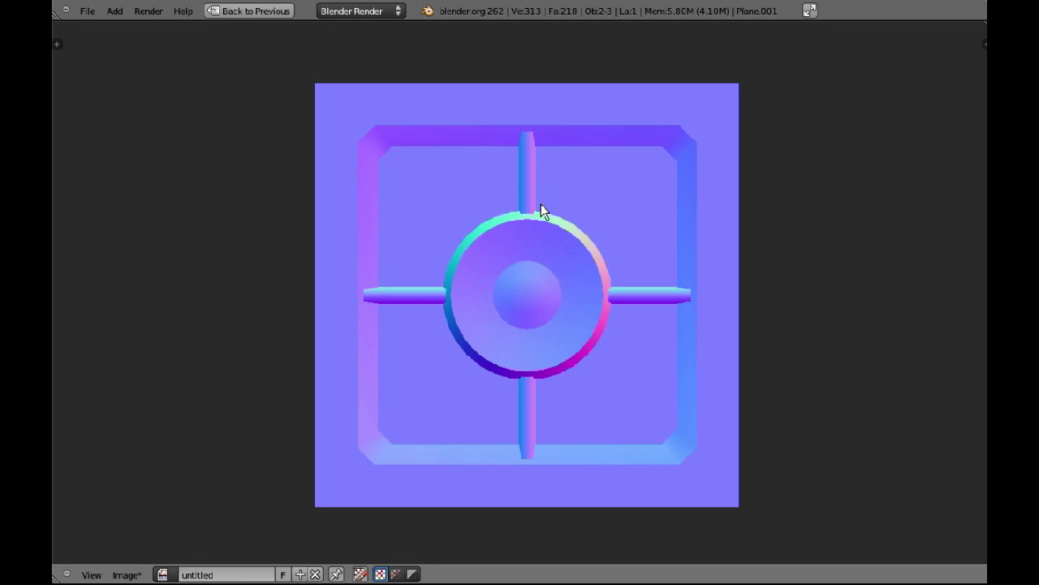
key("ctrl+Up")
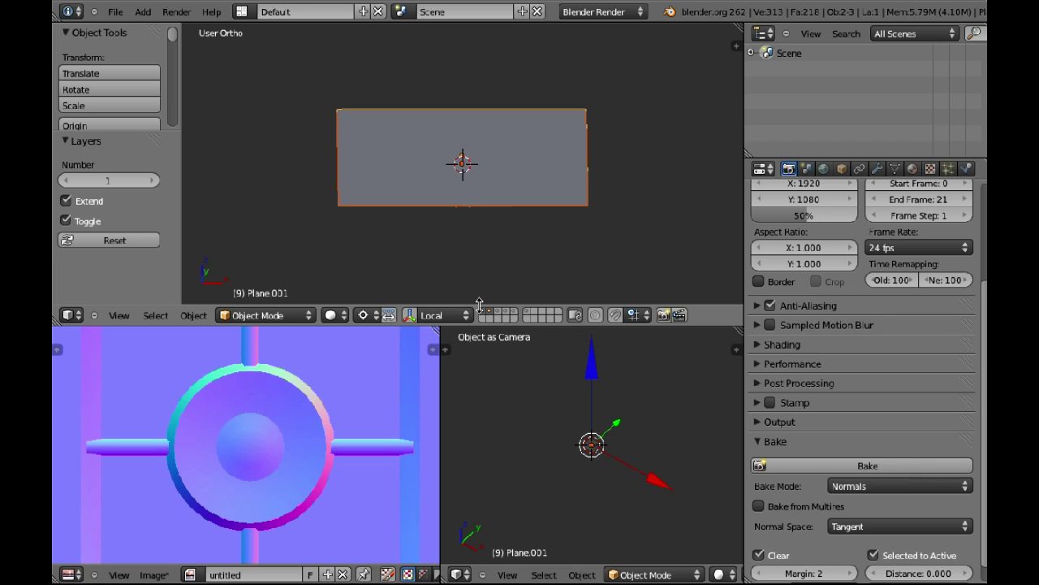
scroll(208, 414, "down", 3)
Step: Flip the normals of the face loop around the central dish of the detailed plate, using face selection in Edit Mode
right_click(532, 206)
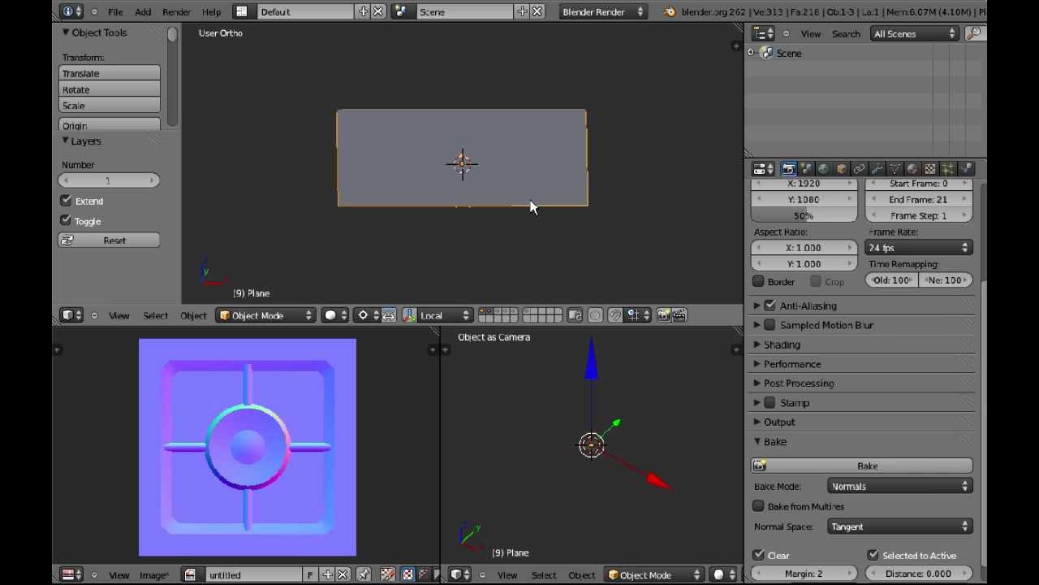
key("Tab")
scroll(503, 230, "up", 5)
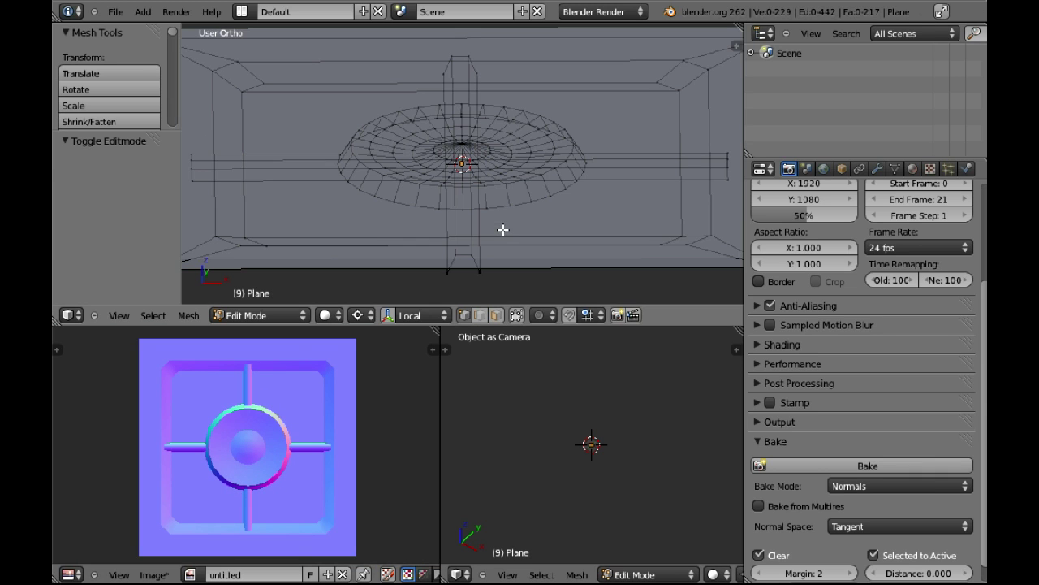
left_click(496, 315)
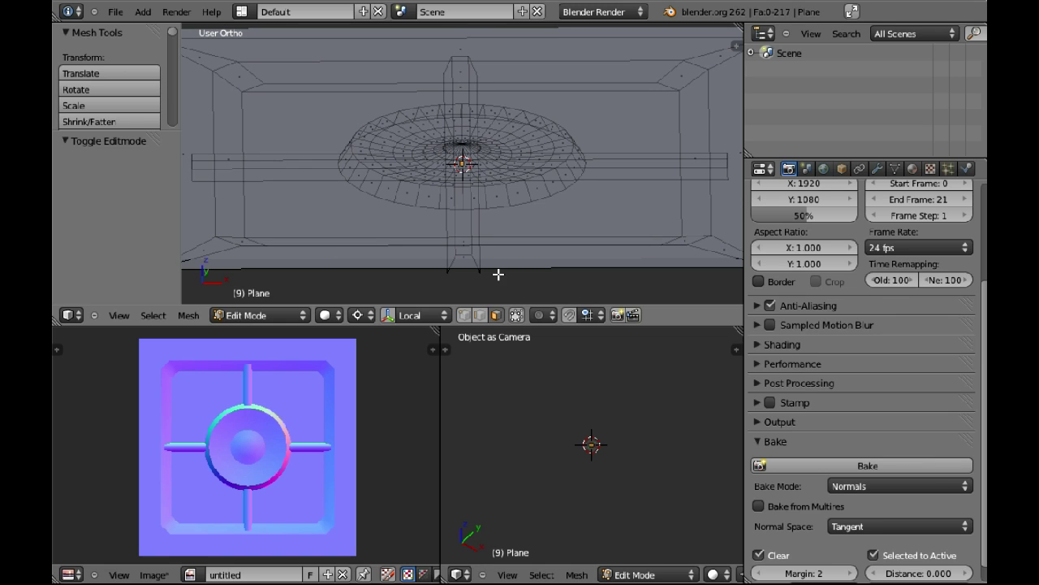
right_click(544, 147, "alt")
key("w")
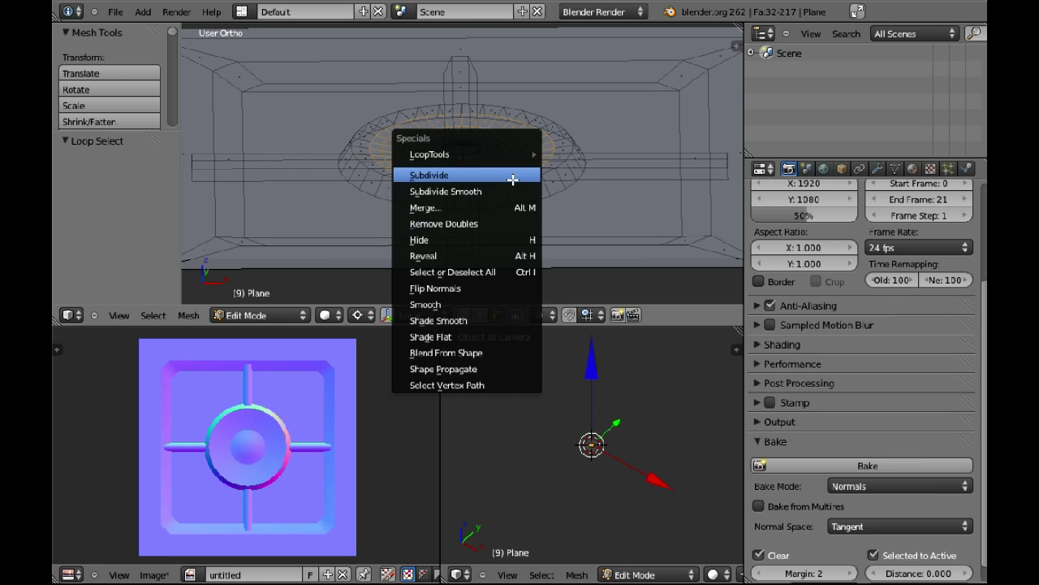
left_click(477, 288)
Step: Rebake the normal map with the flat plane active alongside the detailed plate, and inspect the flipped ring in the enlarged image
key("Tab")
right_click(480, 291, "shift")
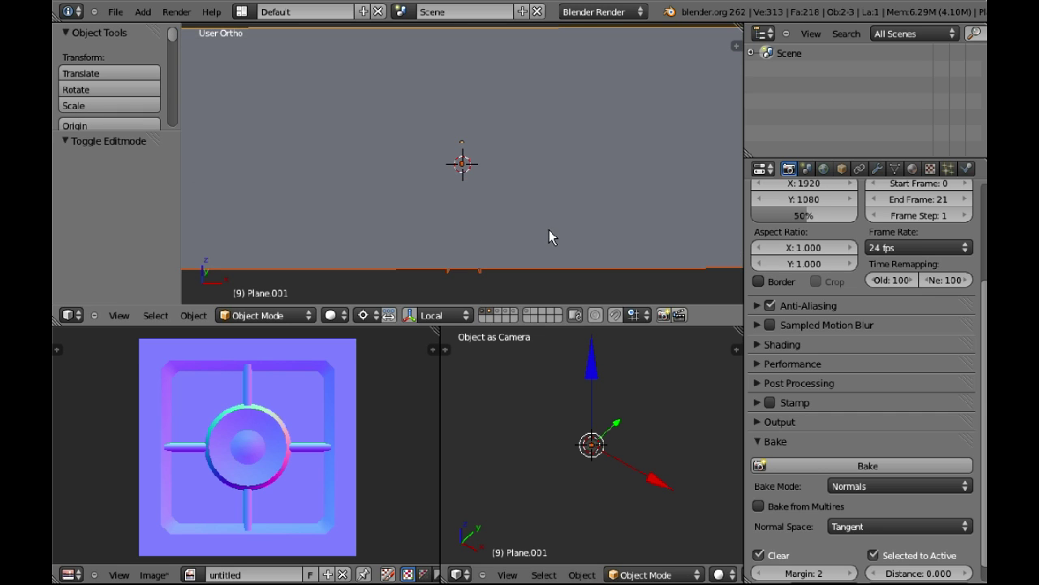
left_click(883, 466)
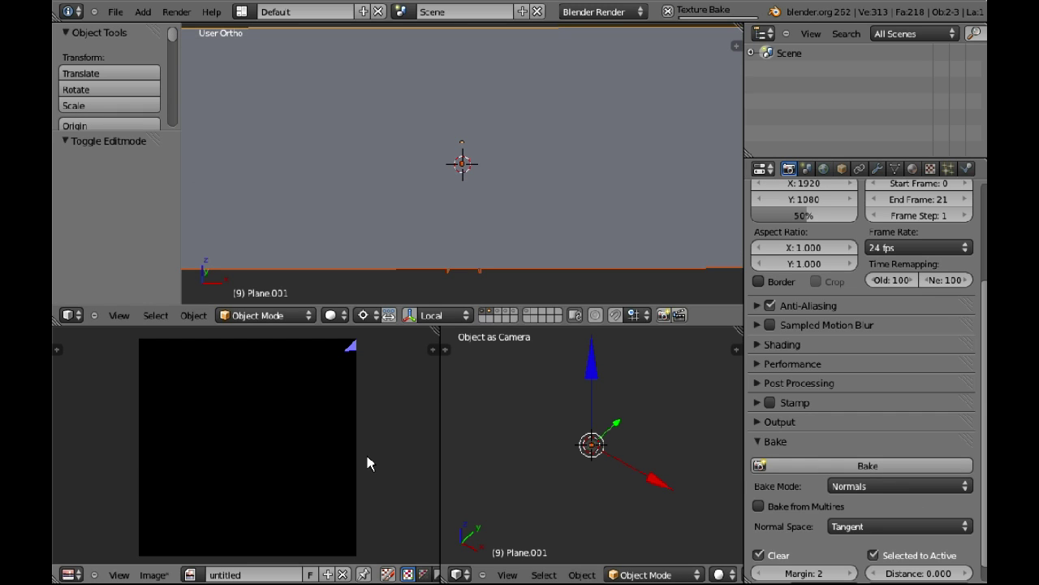
key("ctrl+Up")
scroll(525, 256, "up", 5)
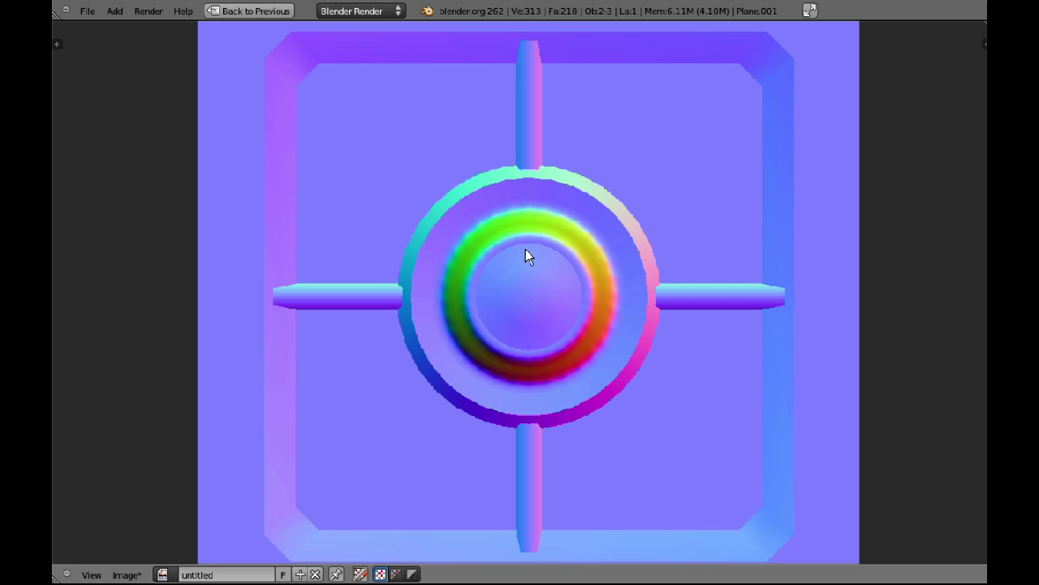
scroll(526, 249, "up", 4)
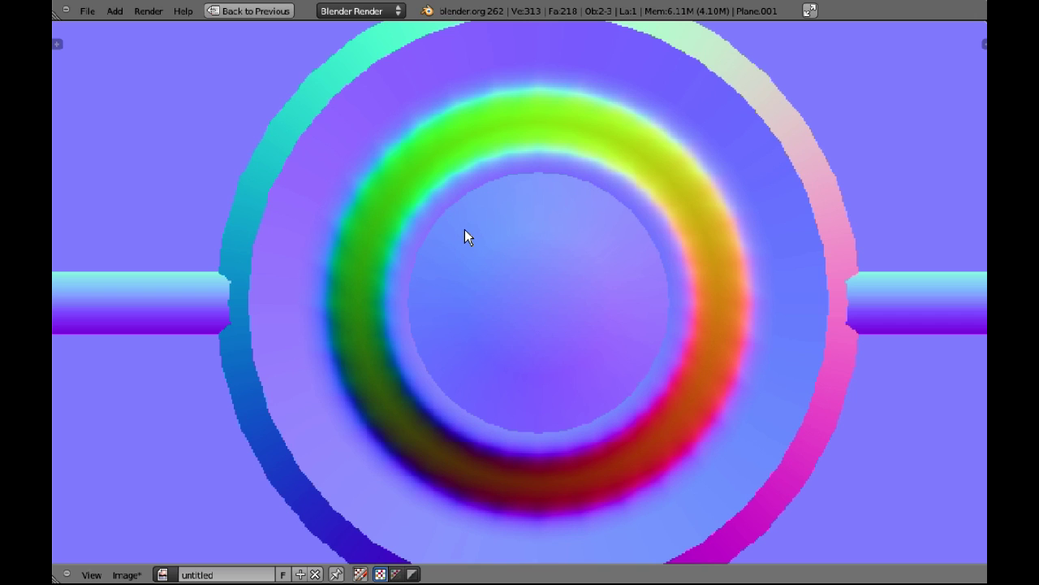
scroll(701, 426, "down", 2)
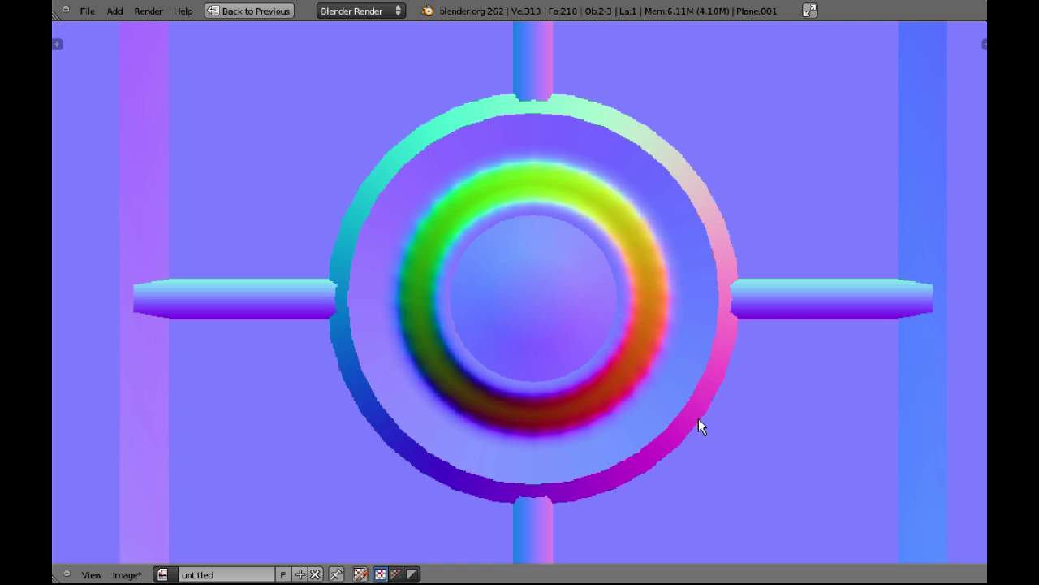
scroll(698, 418, "down", 4)
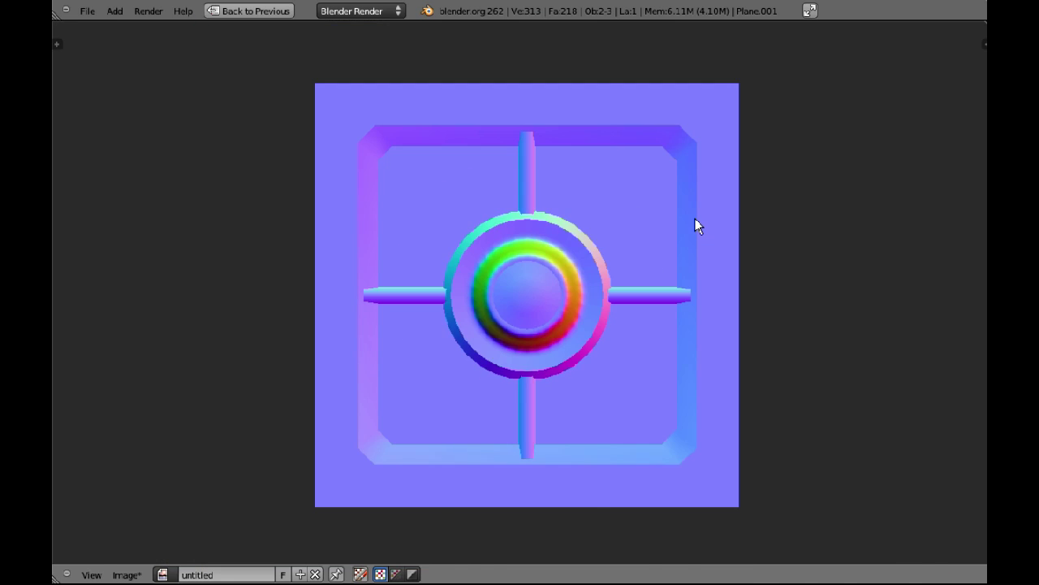
key("ctrl+Up")
Step: Flip the normals of the detailed plate's selected ring of faces back and rebake the normal map onto the flat plane
key("Tab")
key("Tab")
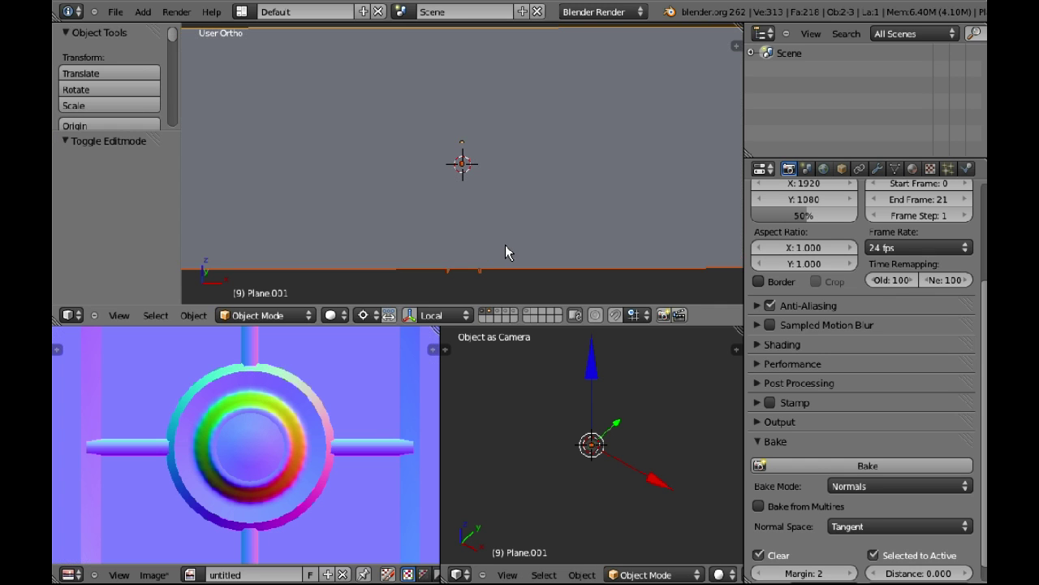
right_click(506, 264)
key("Tab")
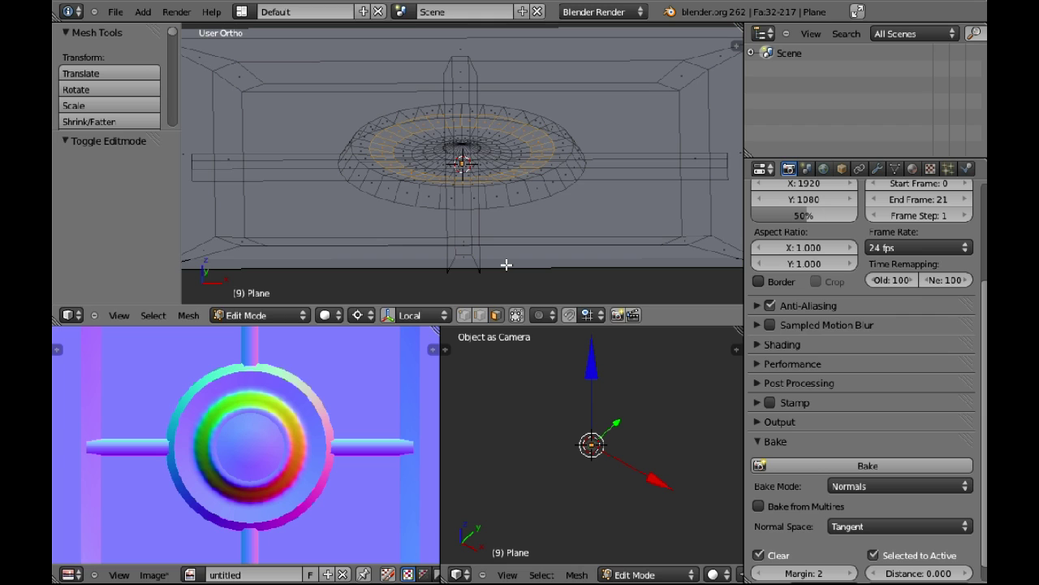
key("w")
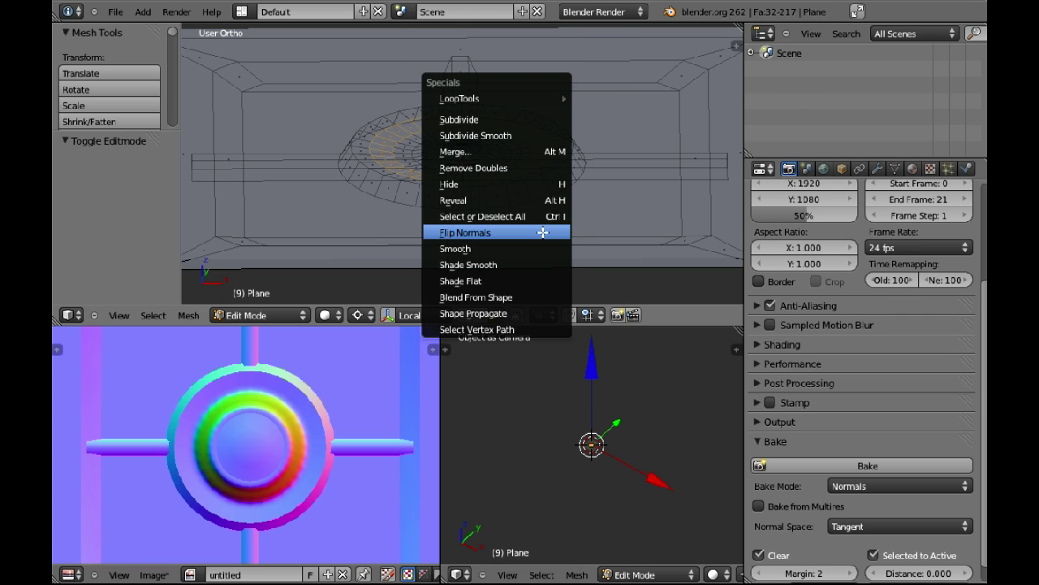
left_click(540, 231)
key("Tab")
middle_click_drag(540, 231, 615, 213)
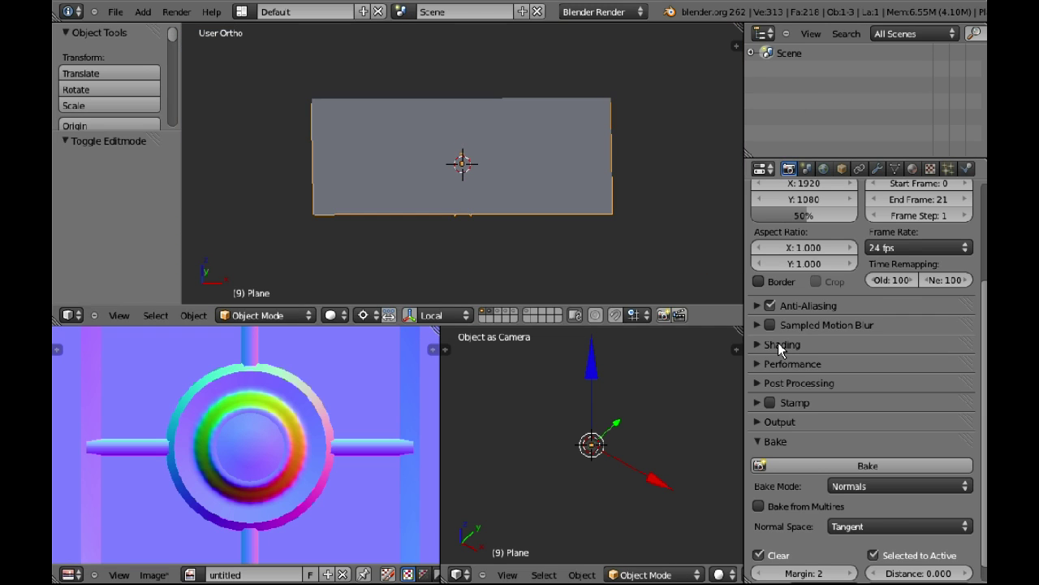
right_click(615, 213, "shift")
left_click(902, 466)
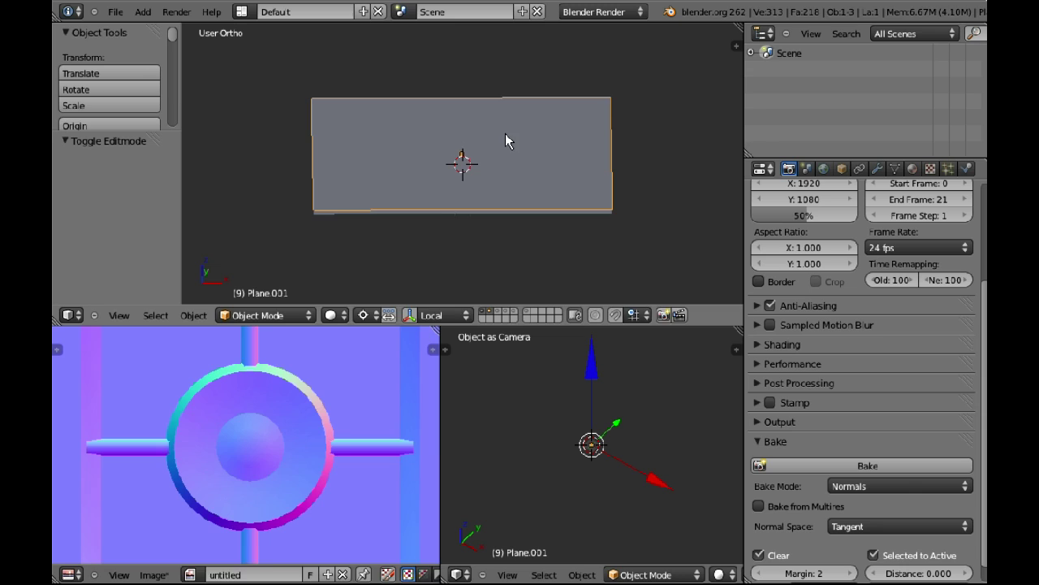
Step: Flip the normals of the flat plane's single face in Edit Mode
key("Tab")
key("w")
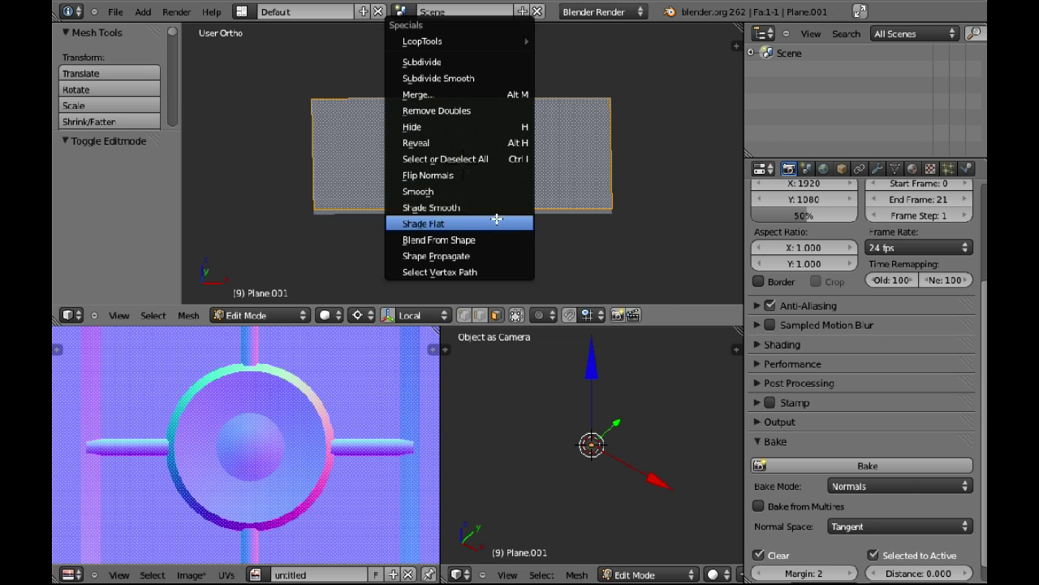
left_click(443, 175)
key("Tab")
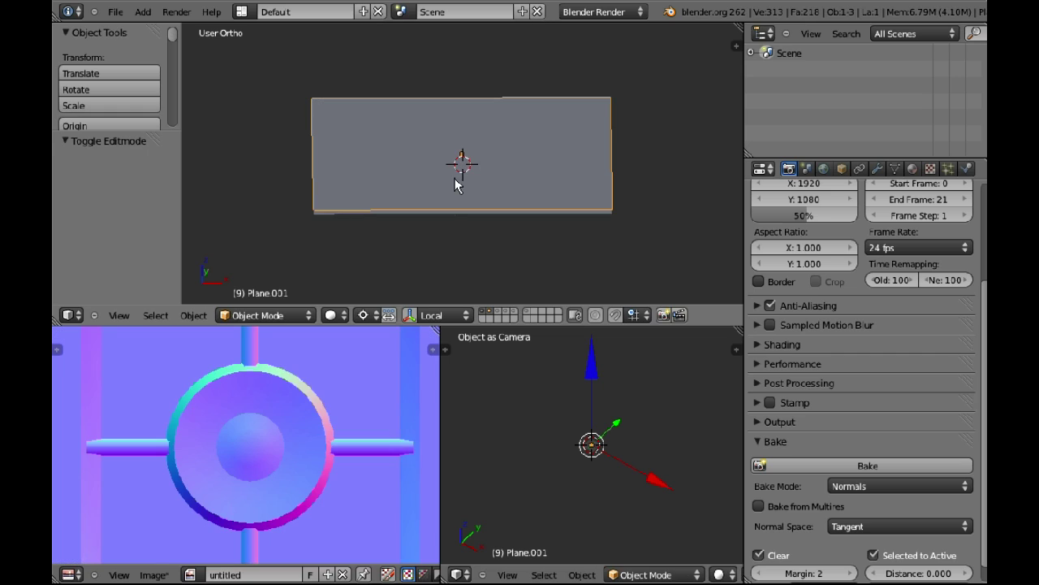
Step: Select the detailed plate with the flat plane as the active object and bake the normal map using the flipped plane
right_click(479, 209)
right_click(479, 208)
right_click(479, 208)
right_click(486, 208)
right_click(487, 213)
right_click(488, 212, "shift")
left_click(861, 466)
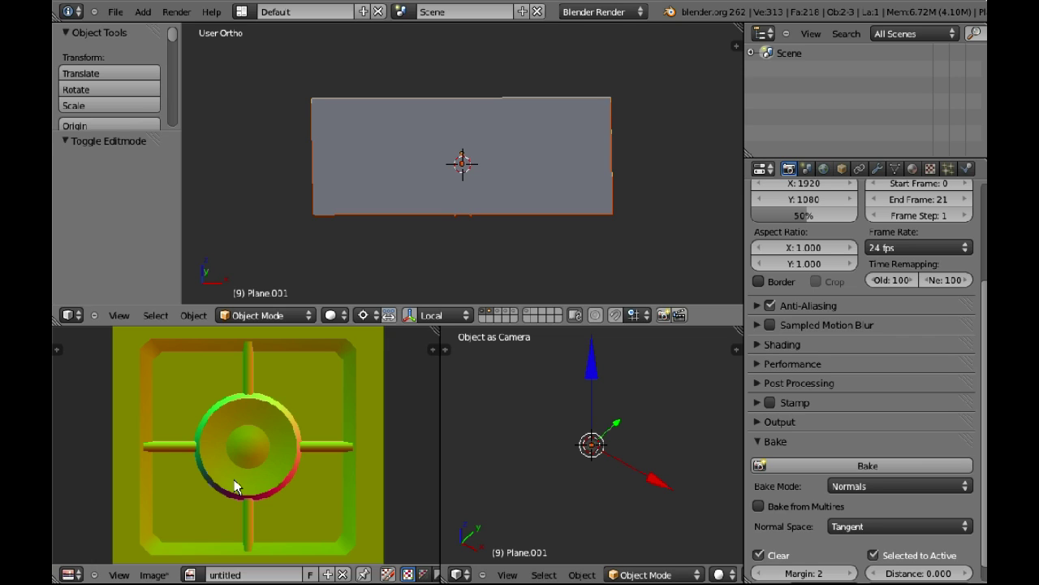
Step: Flip the flat plane's normals back and bake the normal map again
key("Tab")
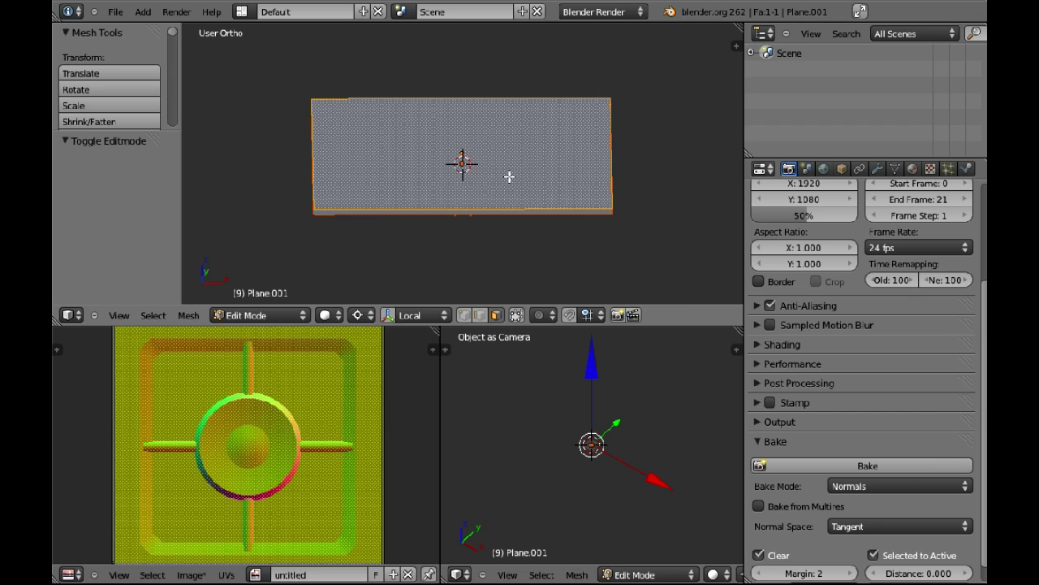
key("w")
left_click(509, 177)
key("Tab")
left_click(819, 464)
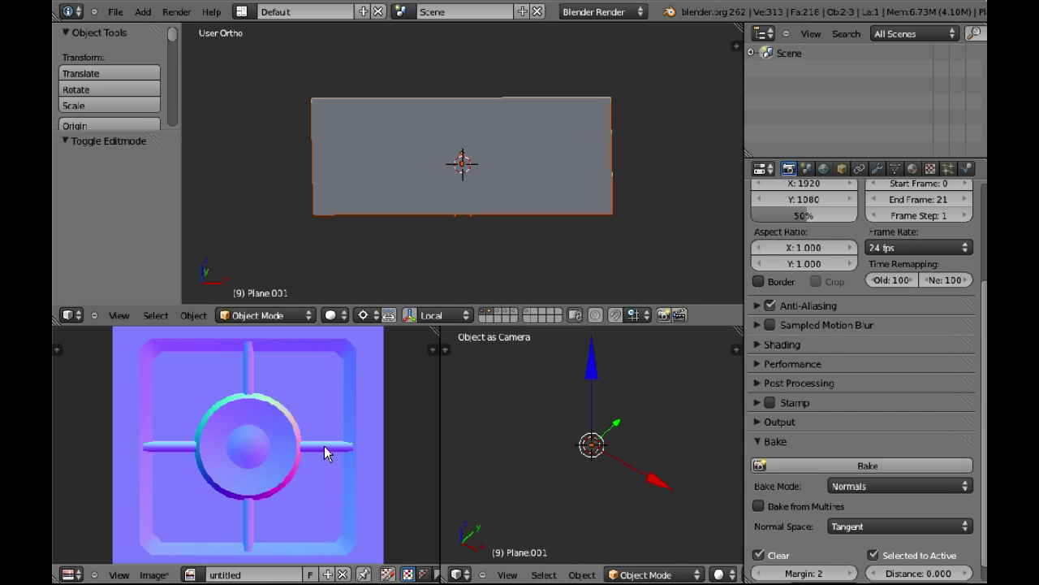
scroll(324, 446, "down", 1)
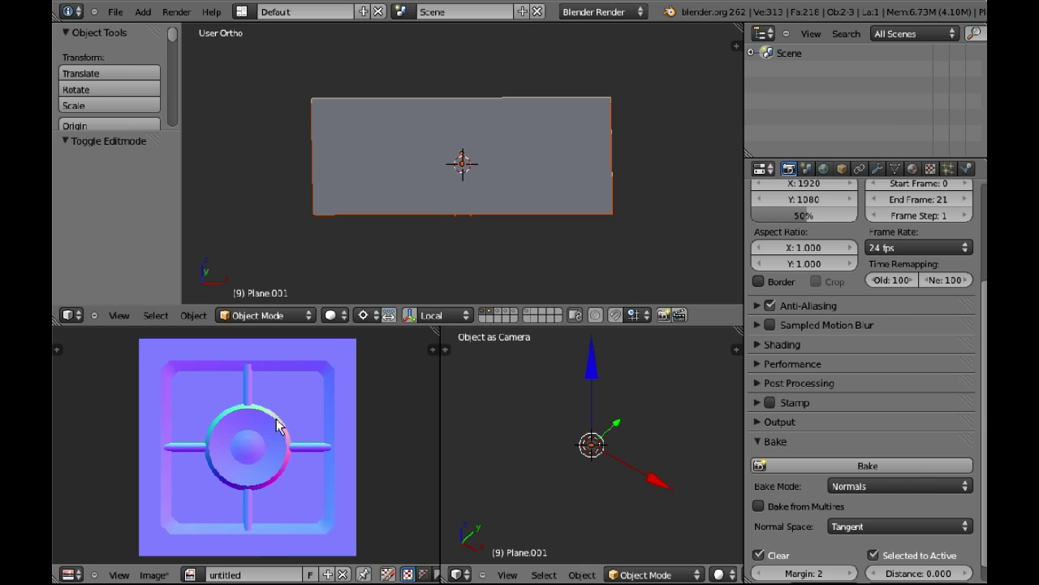
key("F3")
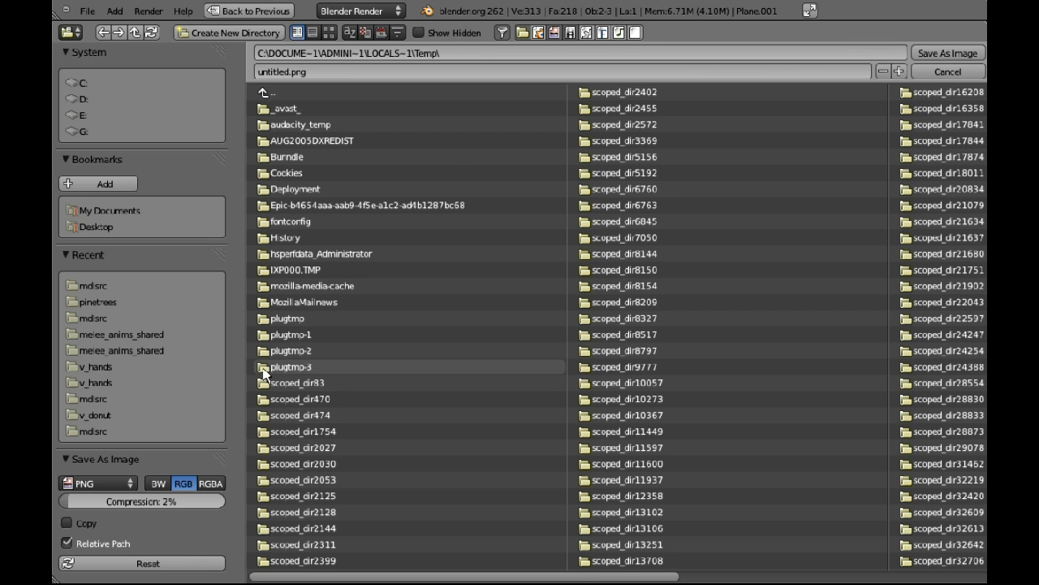
left_click(925, 73)
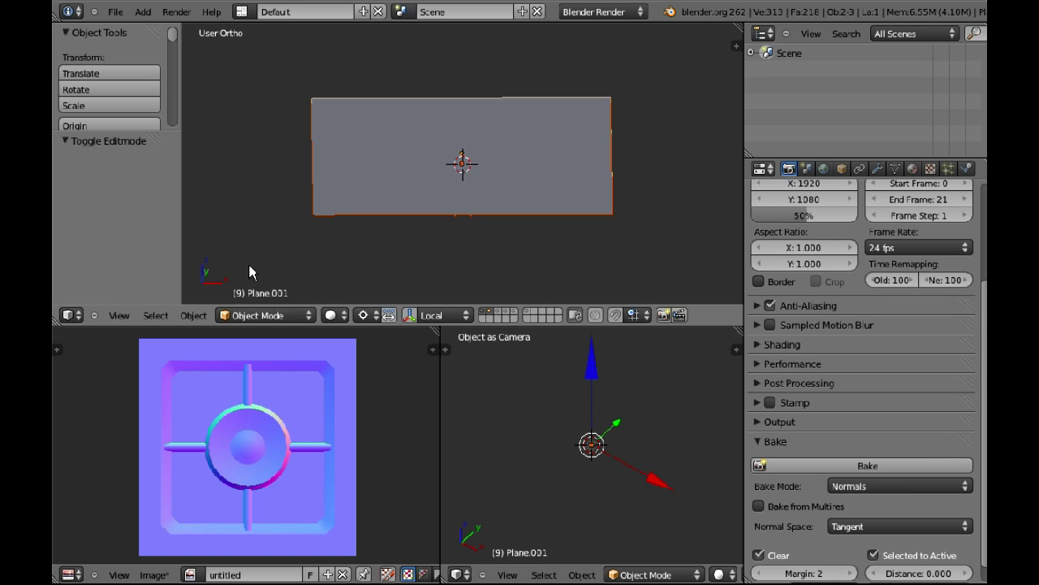
Step: Set the bake mode to Ambient Occlusion and the world's raytraced gather samples to 2
left_click(862, 482)
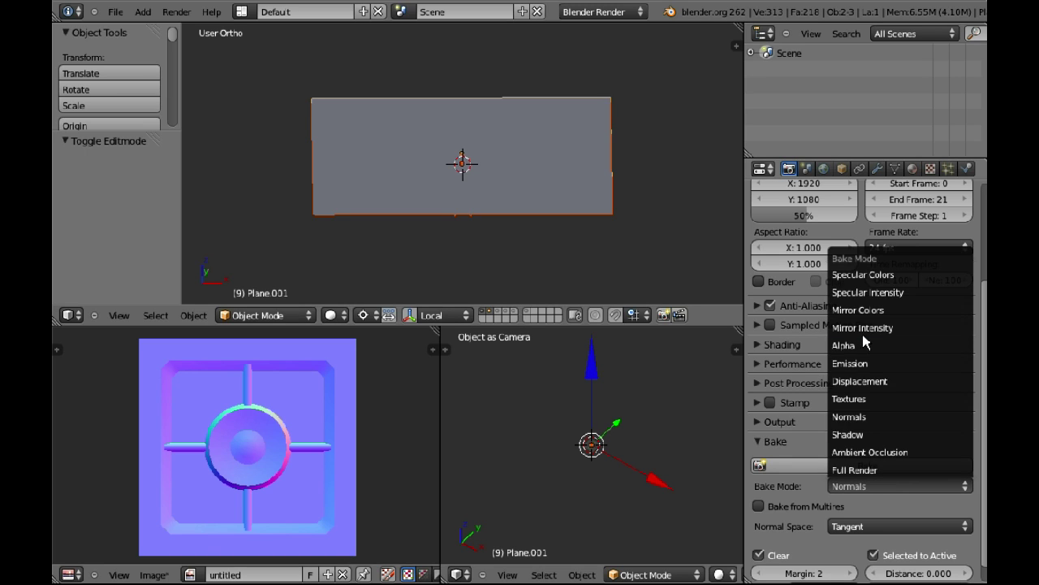
left_click(885, 452)
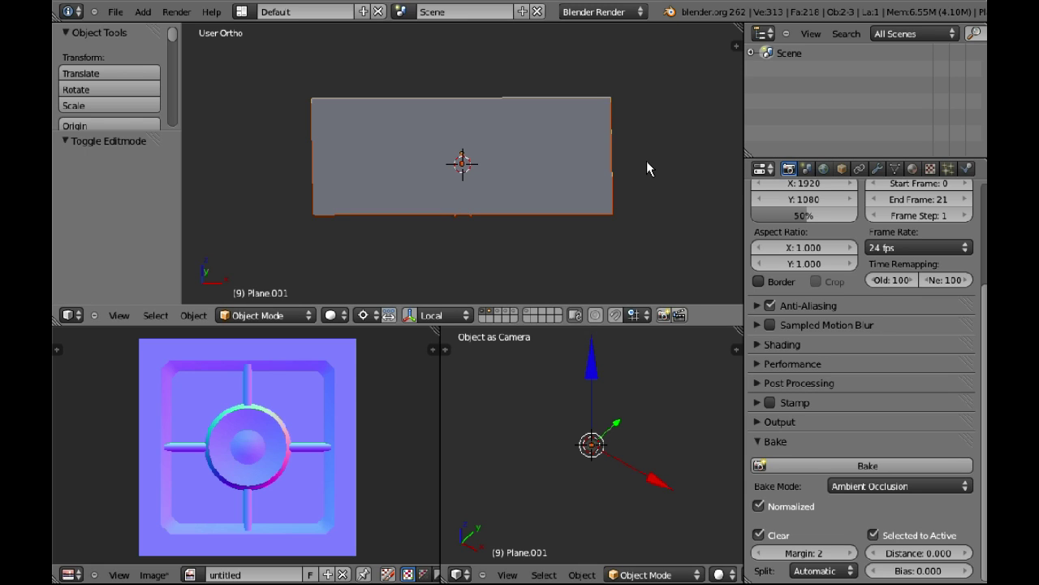
left_click(833, 168)
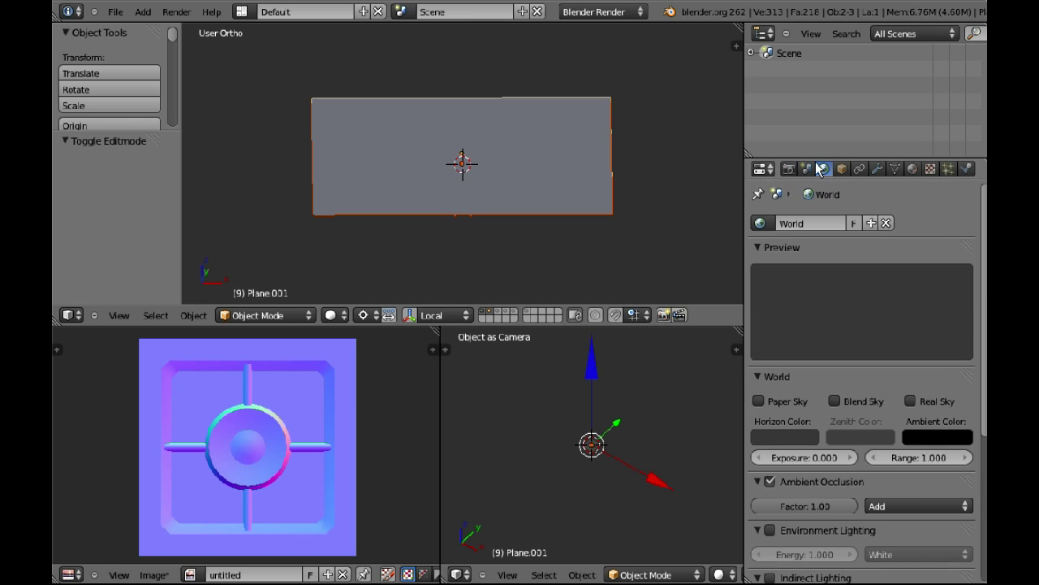
scroll(925, 370, "down", 5)
left_click(923, 500)
type("15")
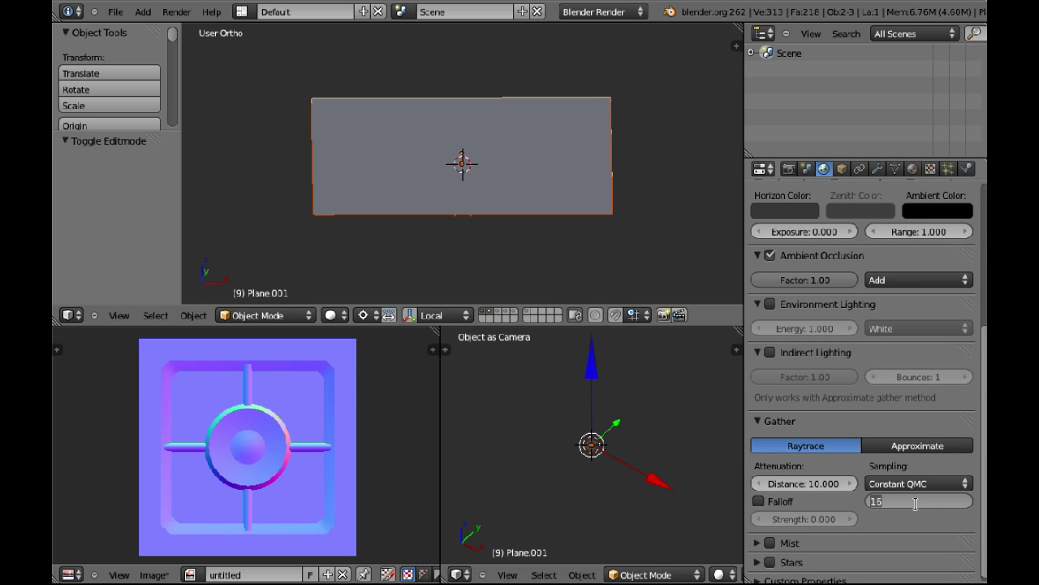
type("4")
key("Return")
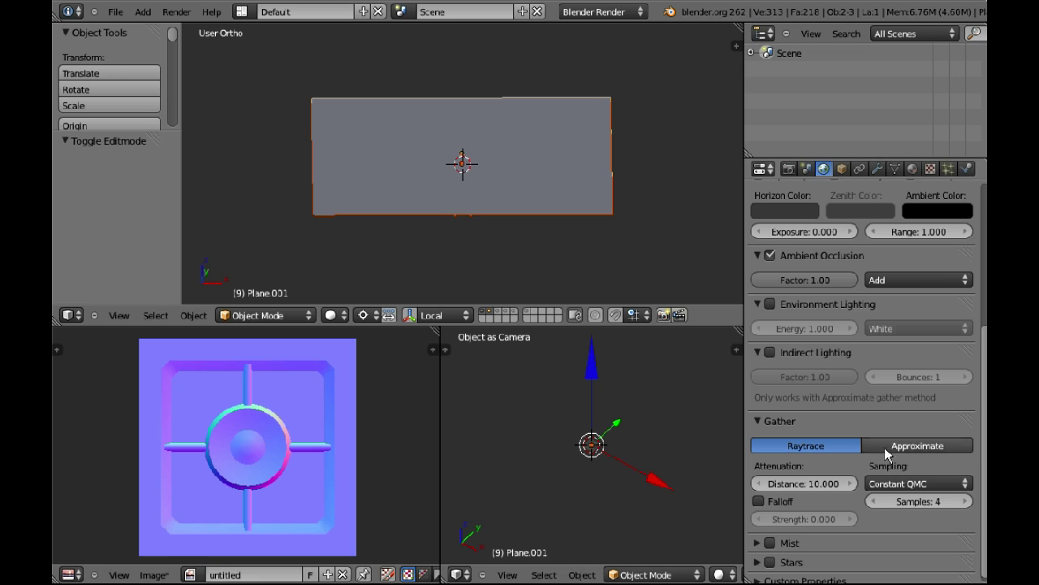
left_click(926, 501)
type("2")
key("Return")
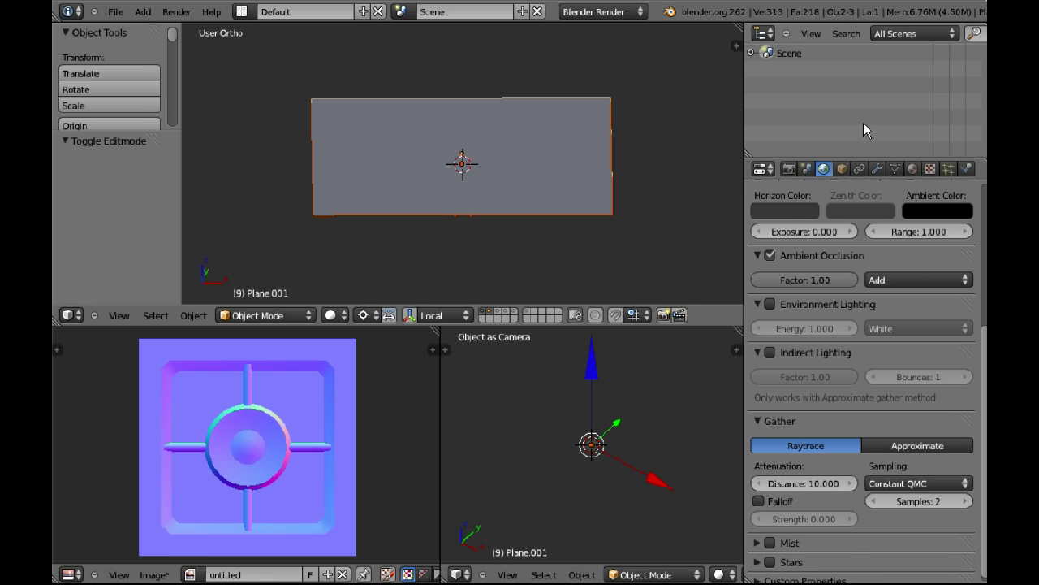
Step: Bake the ambient occlusion map from the detailed plate onto the flat plane and inspect its noise in the enlarged image
left_click(789, 168)
left_click(869, 466)
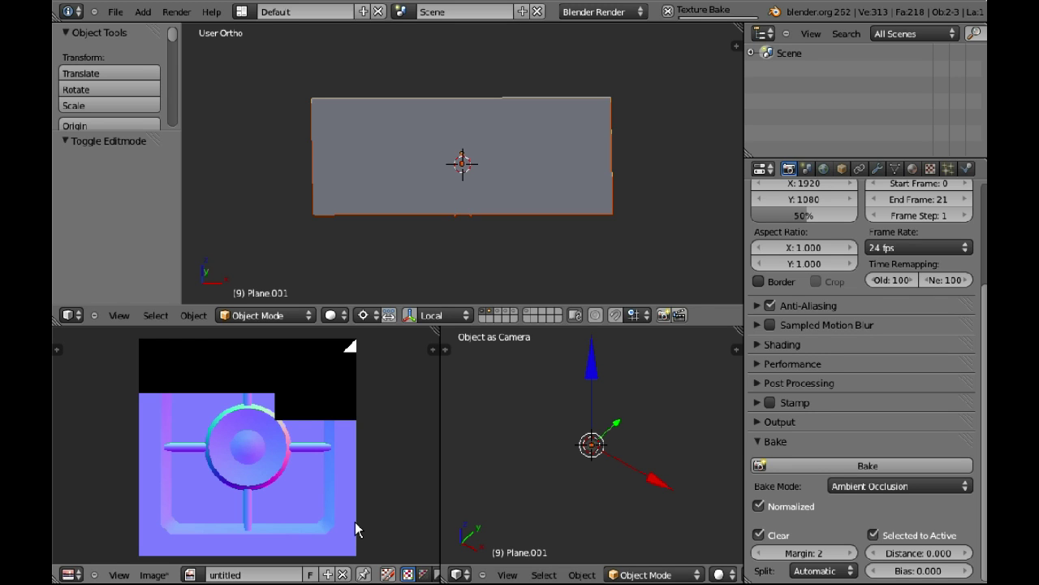
scroll(255, 446, "up", 5)
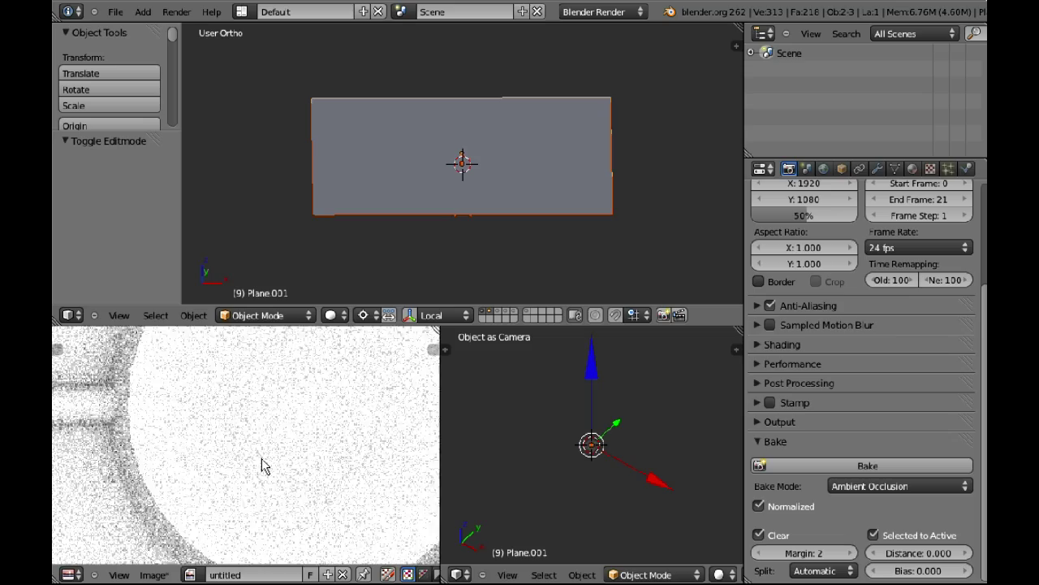
scroll(262, 464, "down", 4)
key("ctrl+Up")
scroll(334, 376, "up", 4)
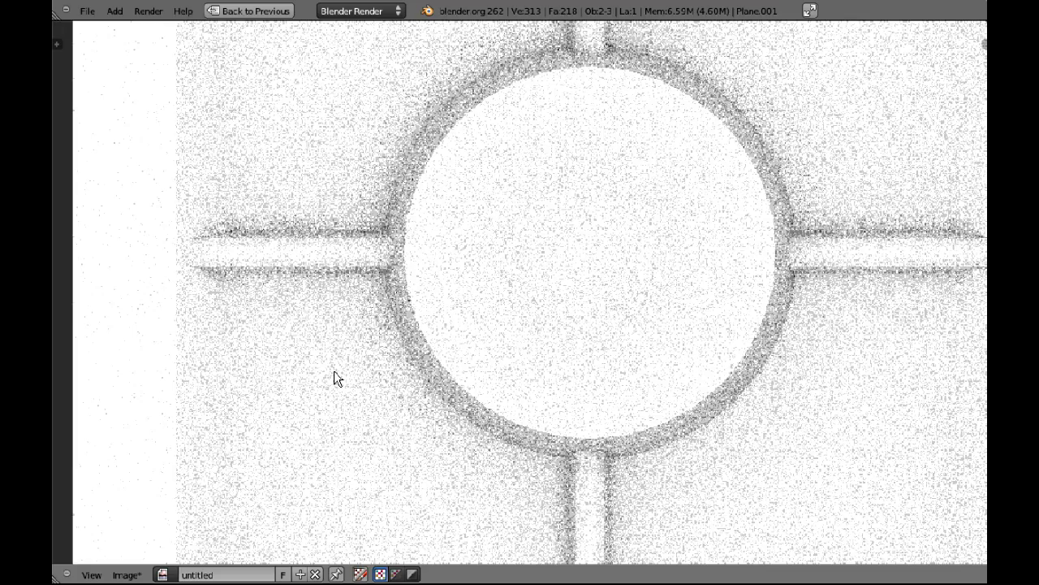
scroll(337, 378, "down", 4)
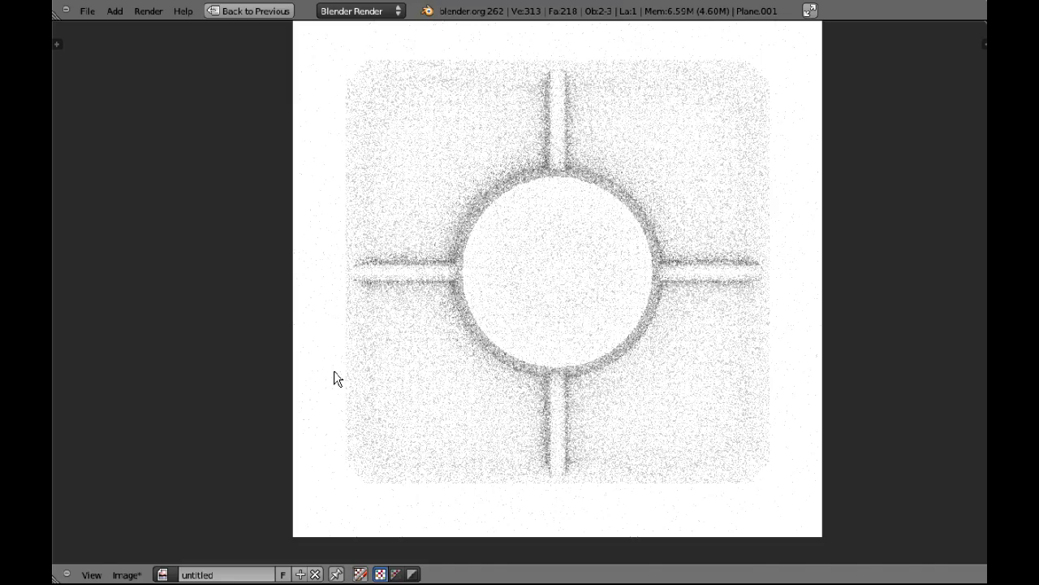
key("ctrl+Up")
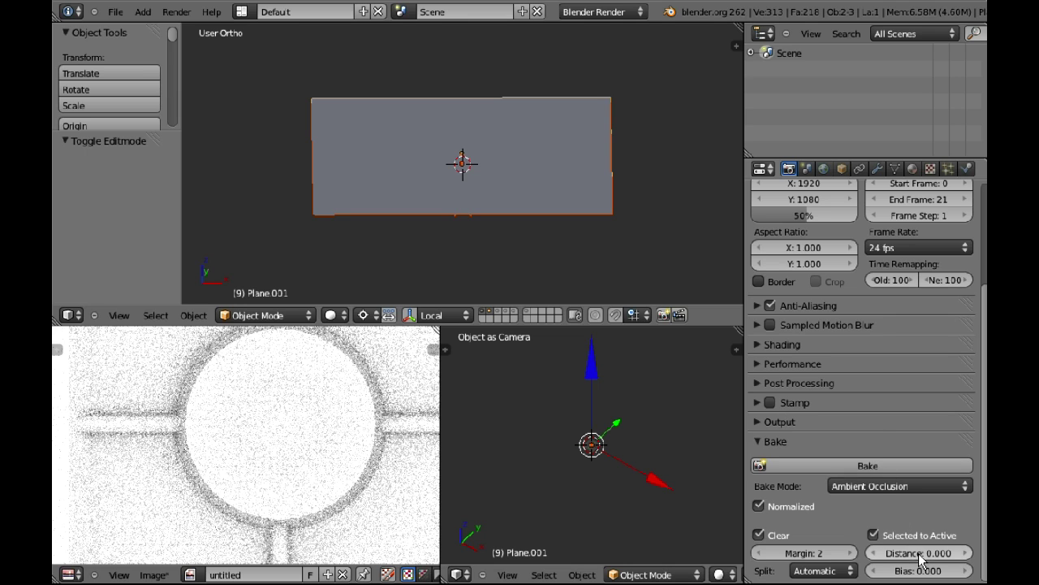
Step: Set the world's raytraced ambient occlusion gather samples to 16
left_click(823, 168)
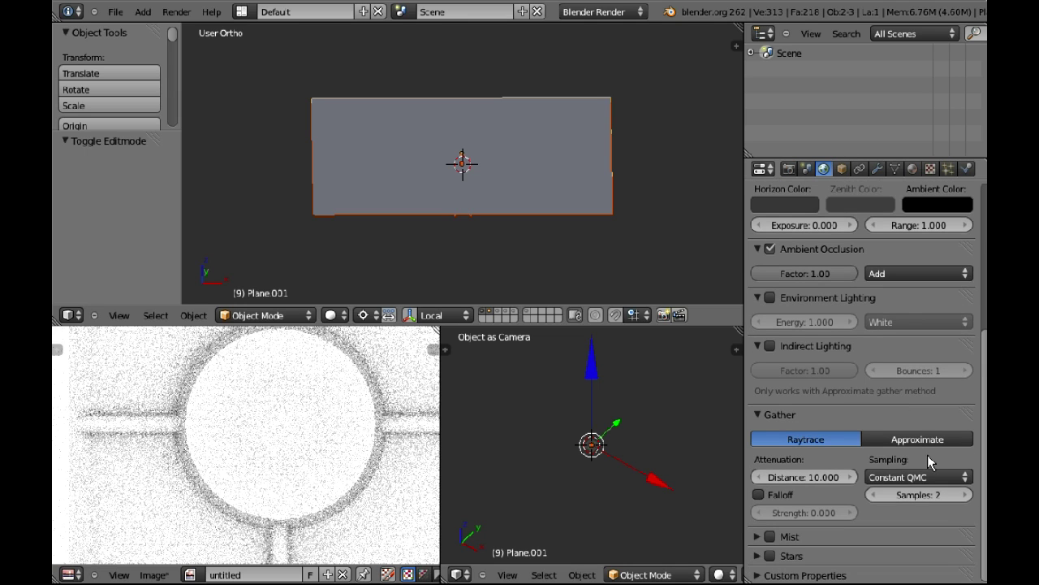
left_click(926, 495)
type("16")
key("Return")
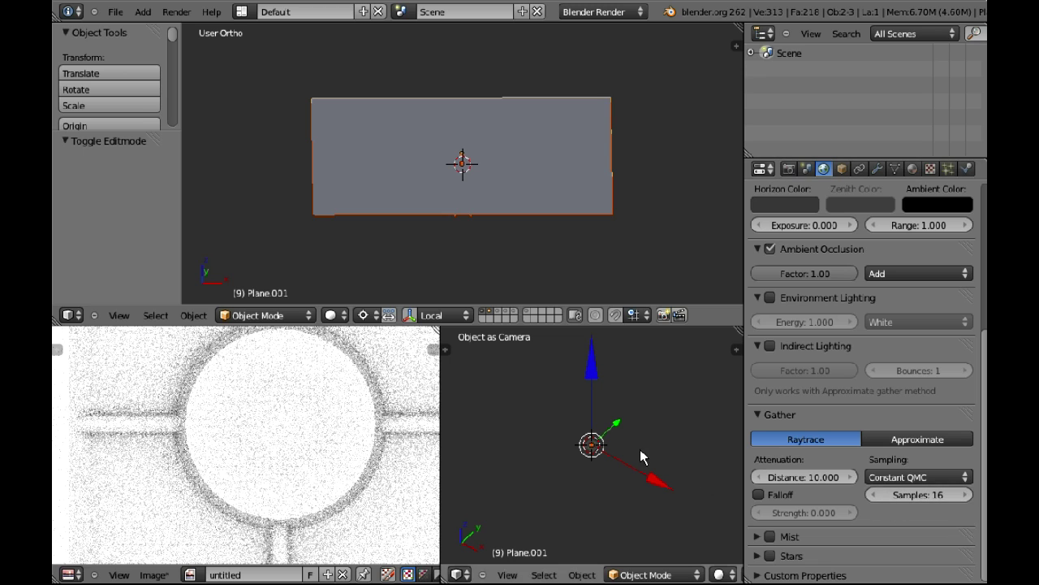
Step: Bake the ambient occlusion map again from the detailed plate onto the flat plane
key("Home")
scroll(306, 452, "down", 2)
scroll(306, 451, "up", 1)
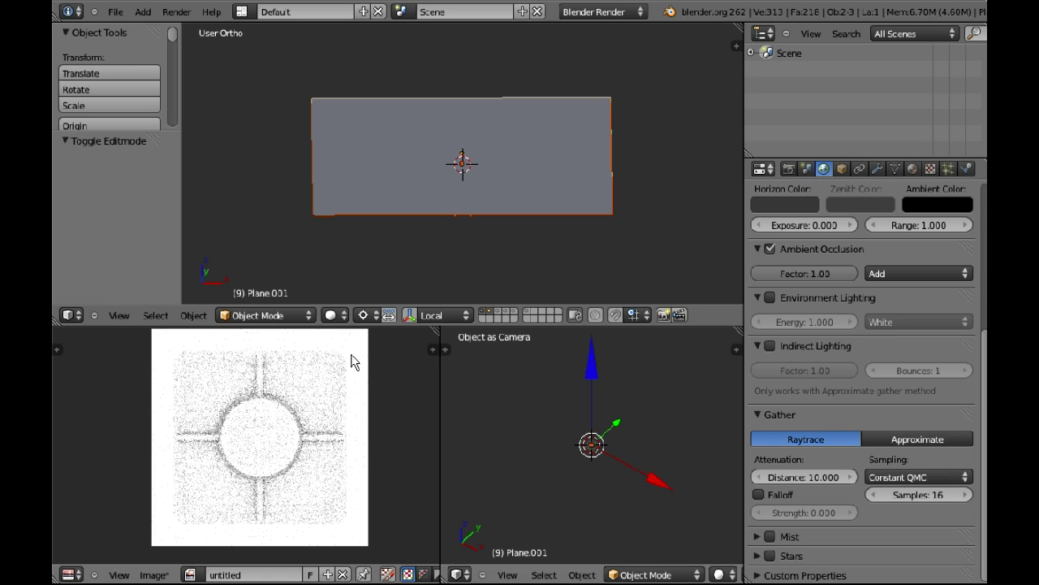
left_click(791, 168)
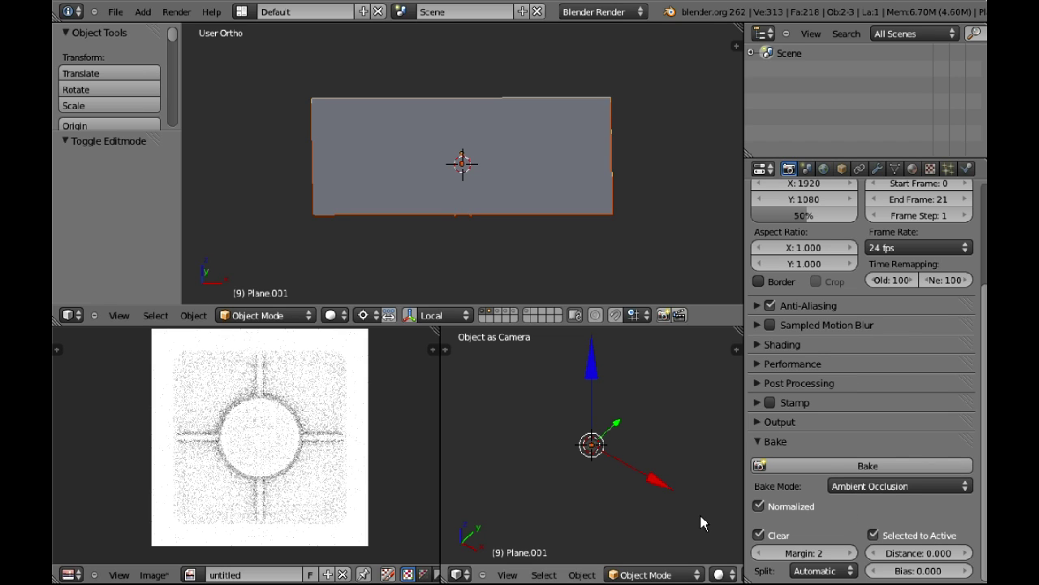
left_click(868, 466)
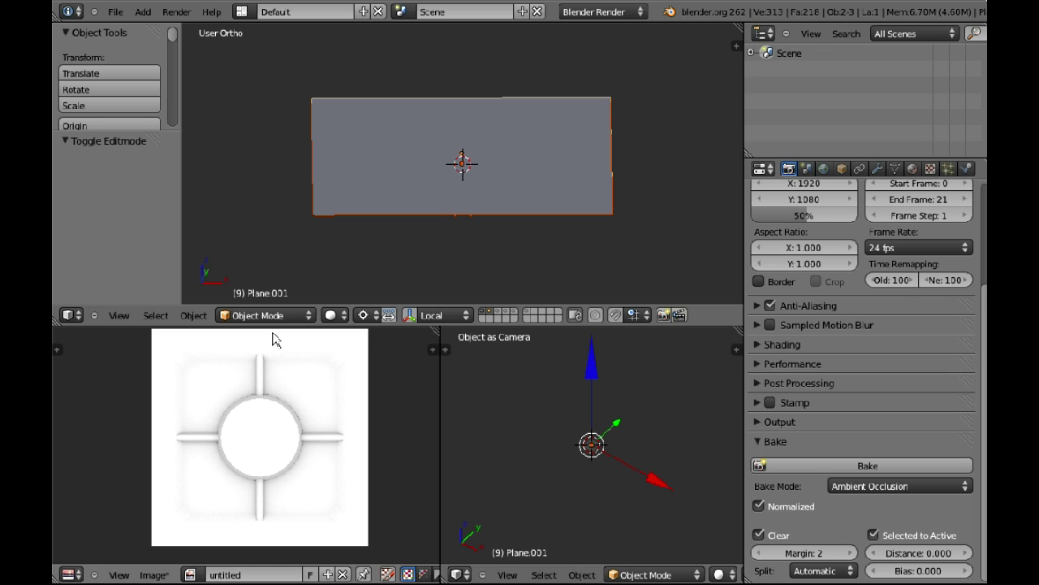
Step: Enlarge the baked ambient occlusion image to examine its shading around the central circle and bars, then restore the layout
key("ctrl+Up")
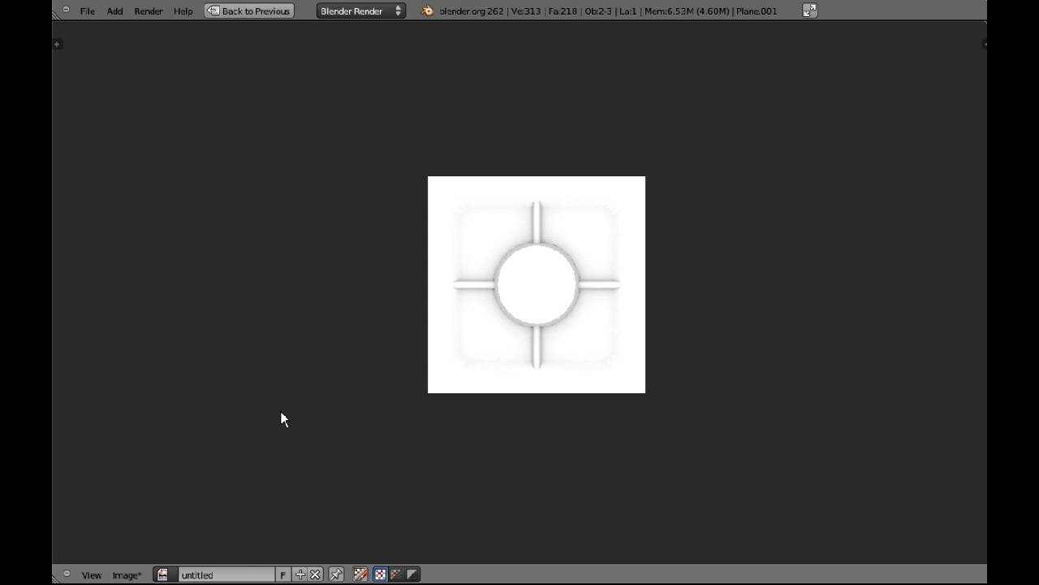
scroll(406, 325, "up", 4)
middle_click_drag(574, 225, 561, 246)
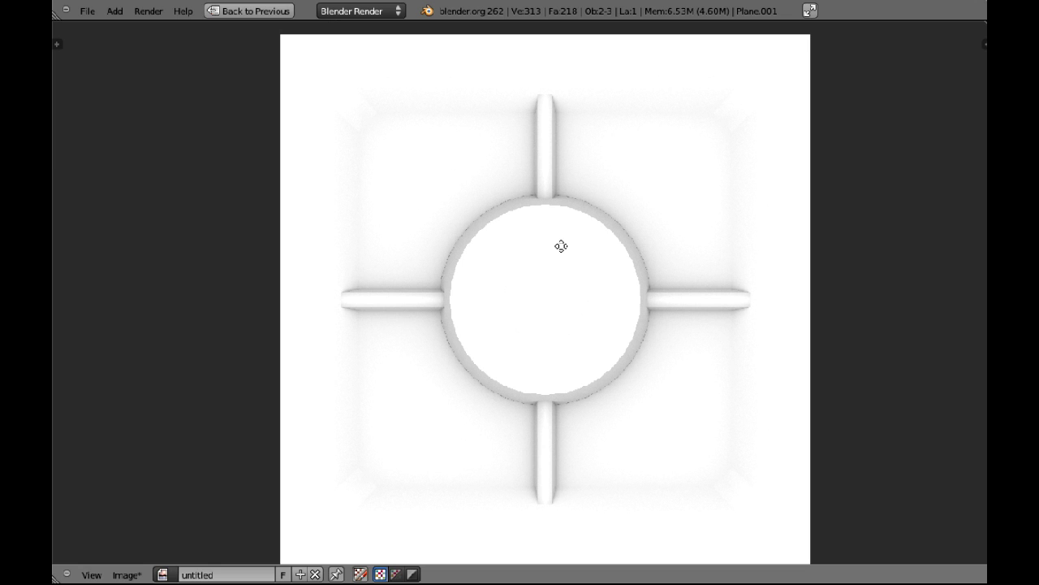
scroll(546, 285, "up", 5)
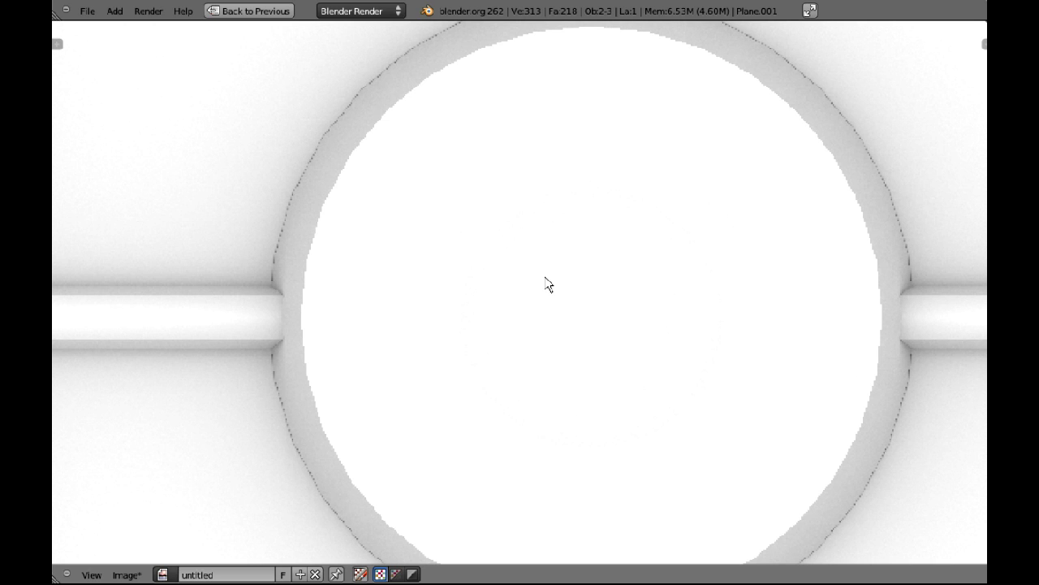
scroll(799, 334, "down", 5)
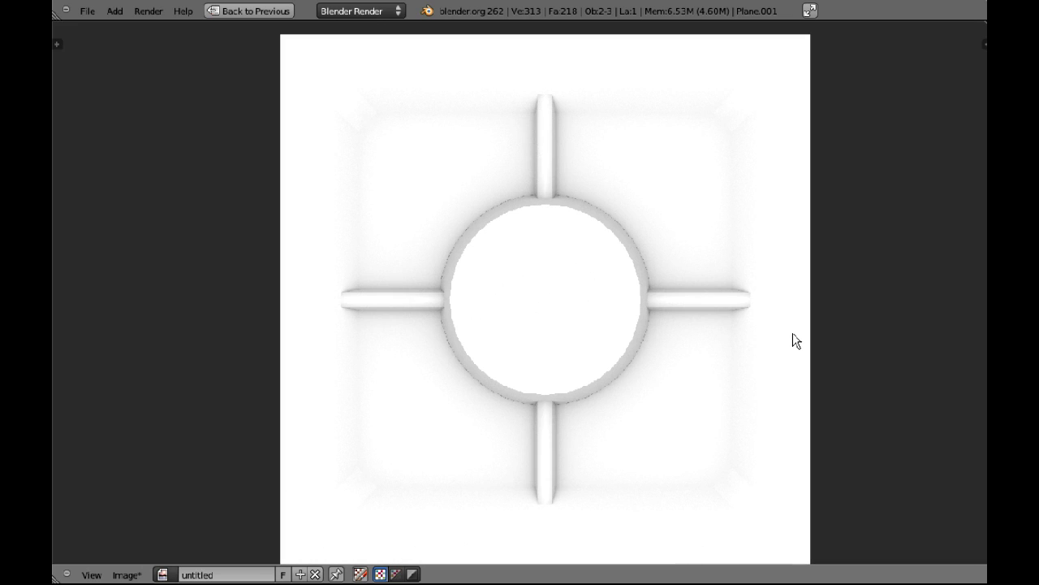
scroll(565, 305, "down", 2)
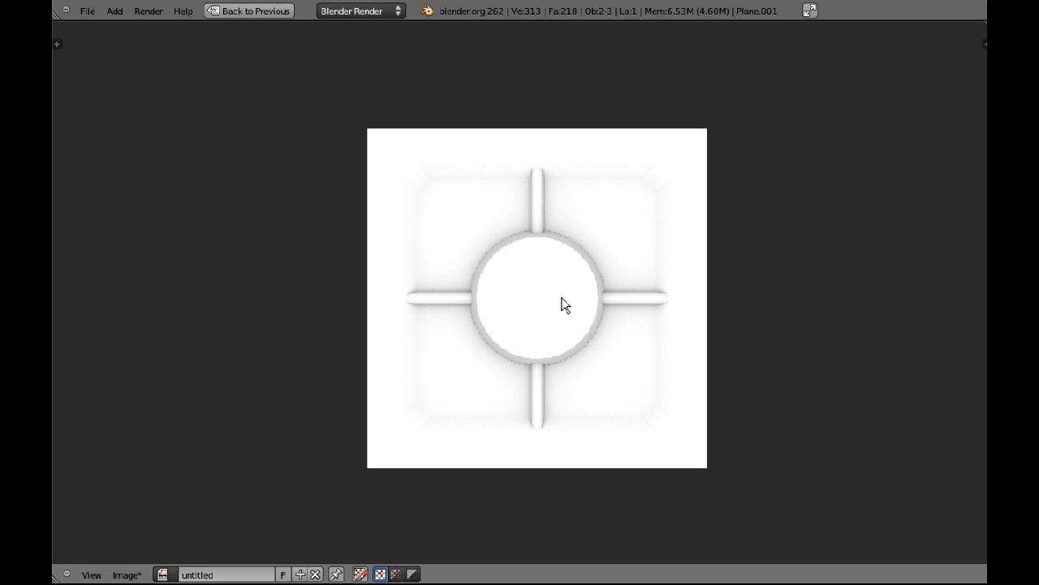
key("ctrl+Up")
Step: Select the detailed plate and examine its mesh geometry in Edit Mode, then return to Object Mode
scroll(367, 286, "down", 3)
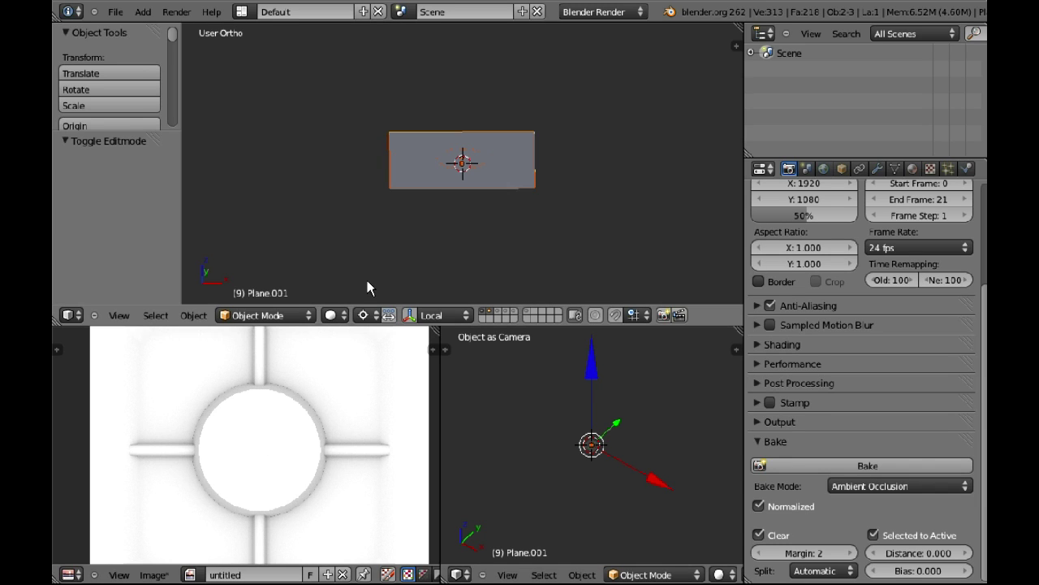
scroll(315, 392, "down", 3)
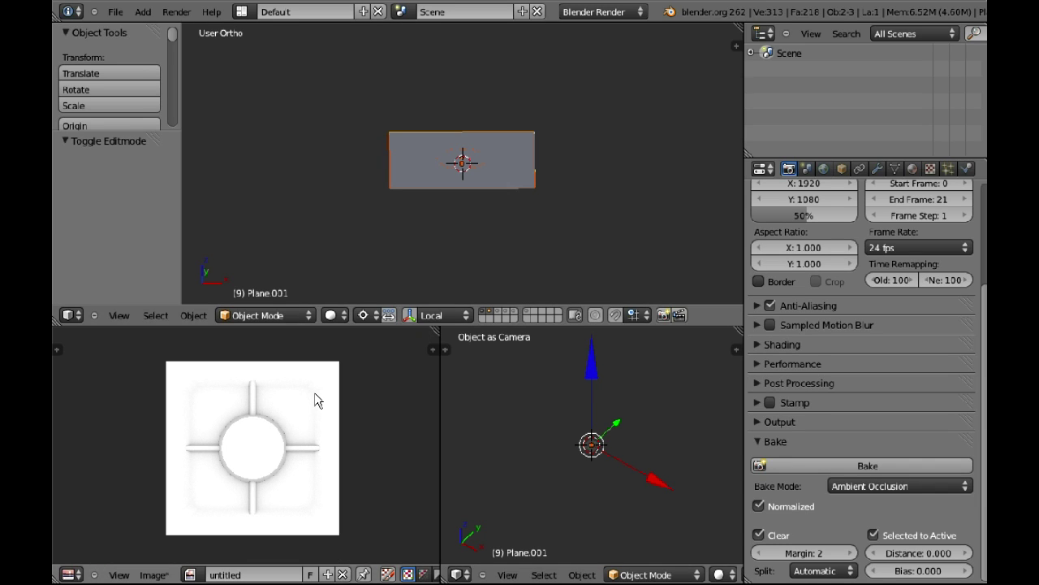
right_click(415, 168)
right_click(415, 168)
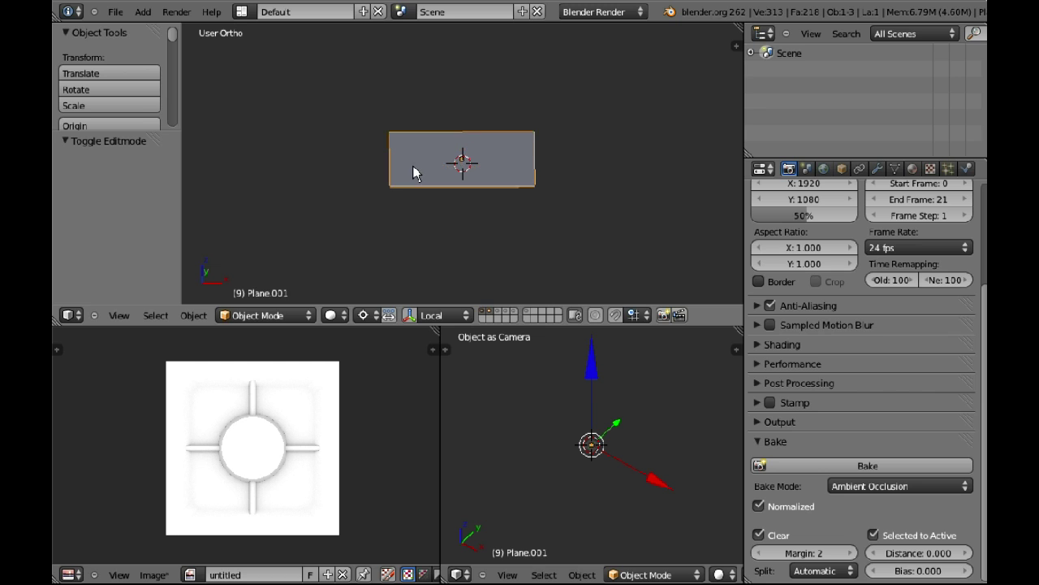
right_click(415, 168)
key("Tab")
scroll(414, 165, "up", 5)
key("a")
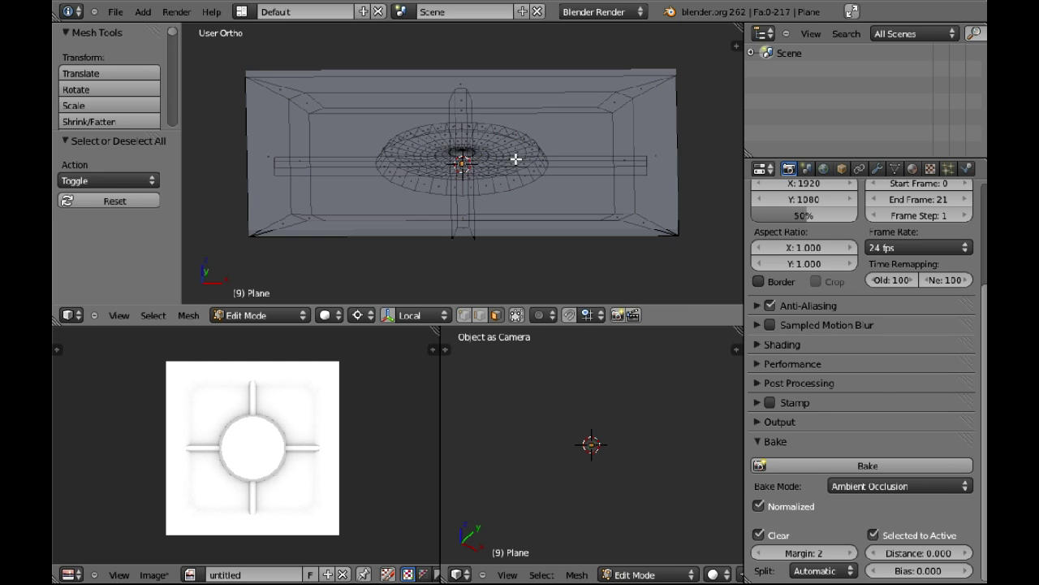
middle_click_drag(514, 157, 442, 248)
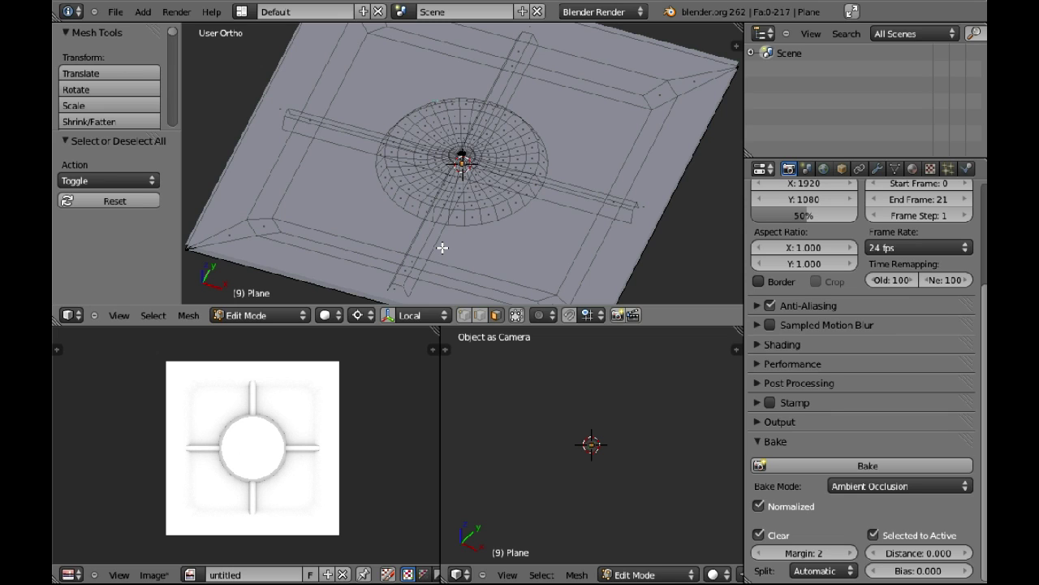
key("Tab")
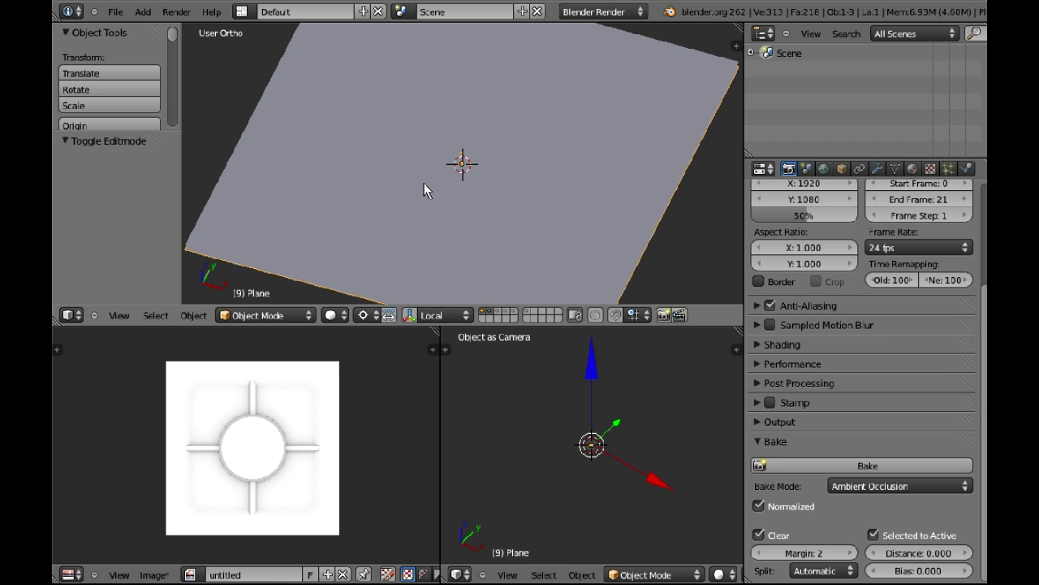
Step: Select the flat plane, display its UV layout over the baked image in Edit Mode, and open the bake mode choices
right_click(342, 151)
scroll(342, 156, "down", 3)
key("Tab")
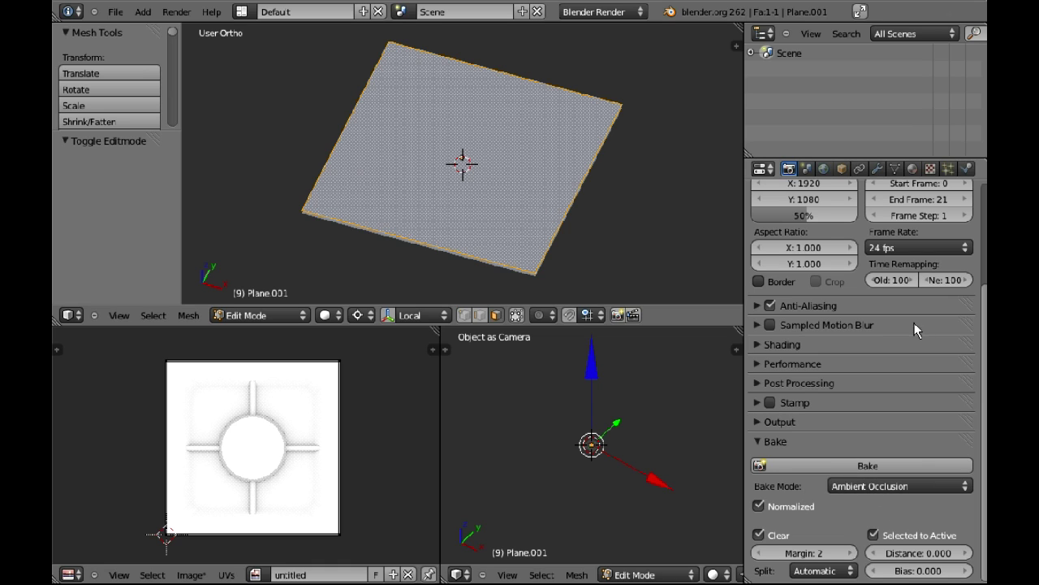
left_click(844, 490)
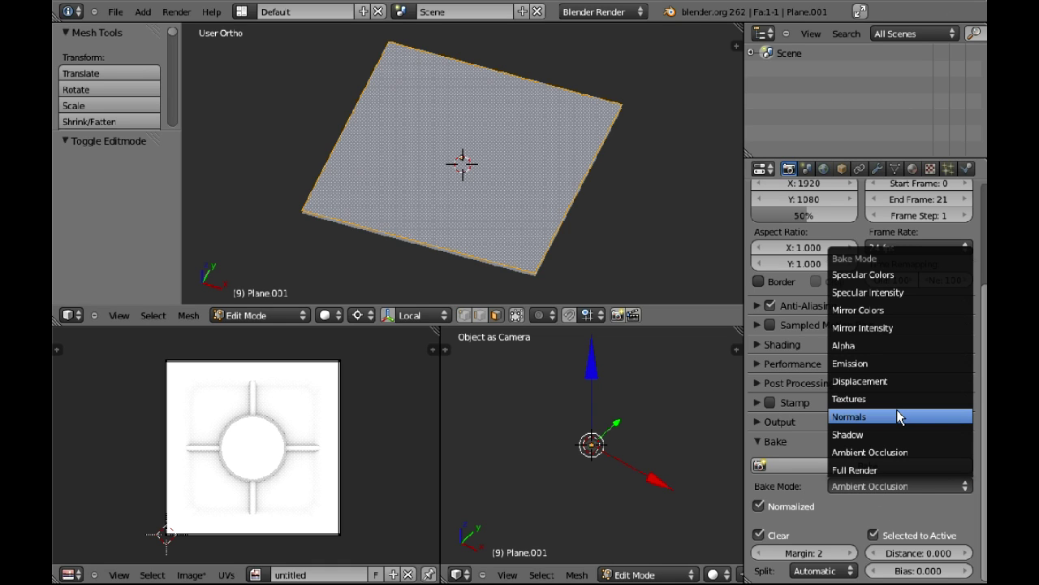